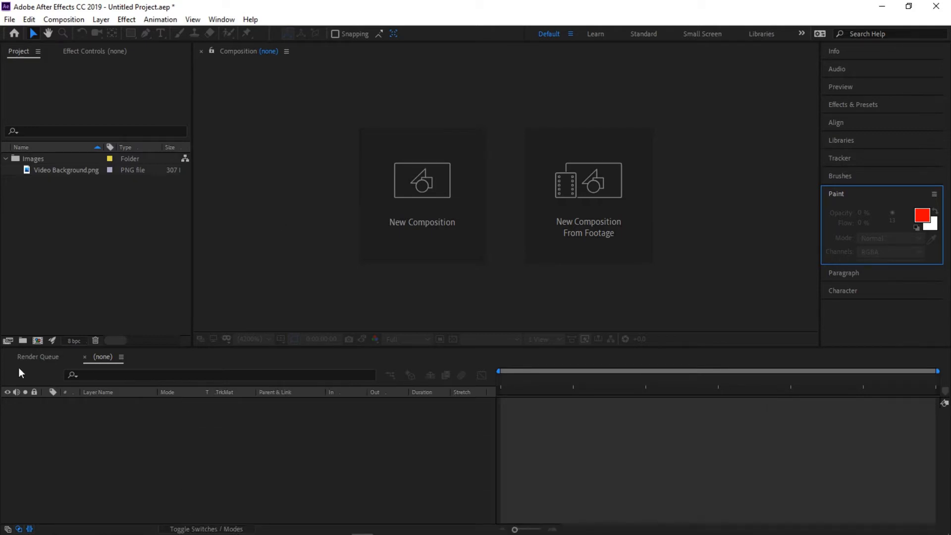
- Create a new 1920 x 1080, 30 fps, 10-second composition named MAIN
left_click(38, 341)
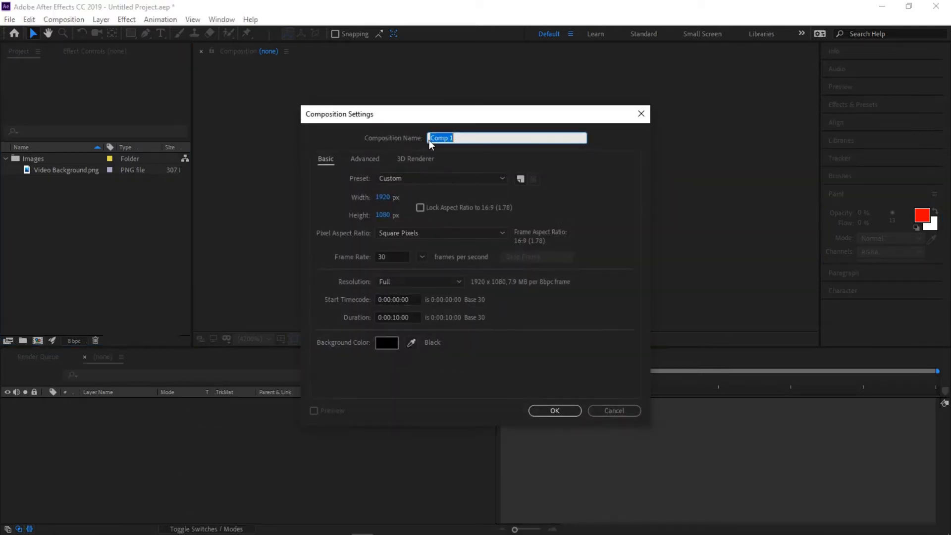
type("MAIN")
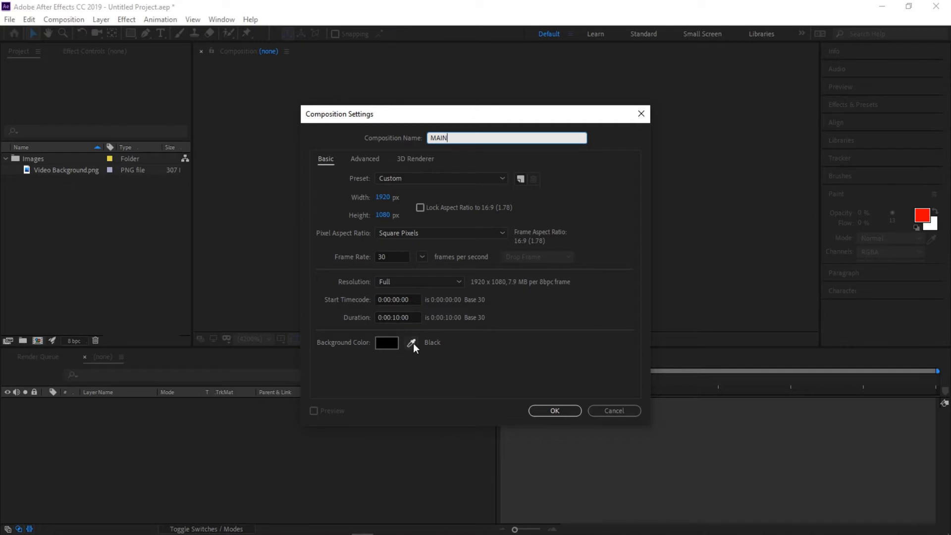
left_click(555, 411)
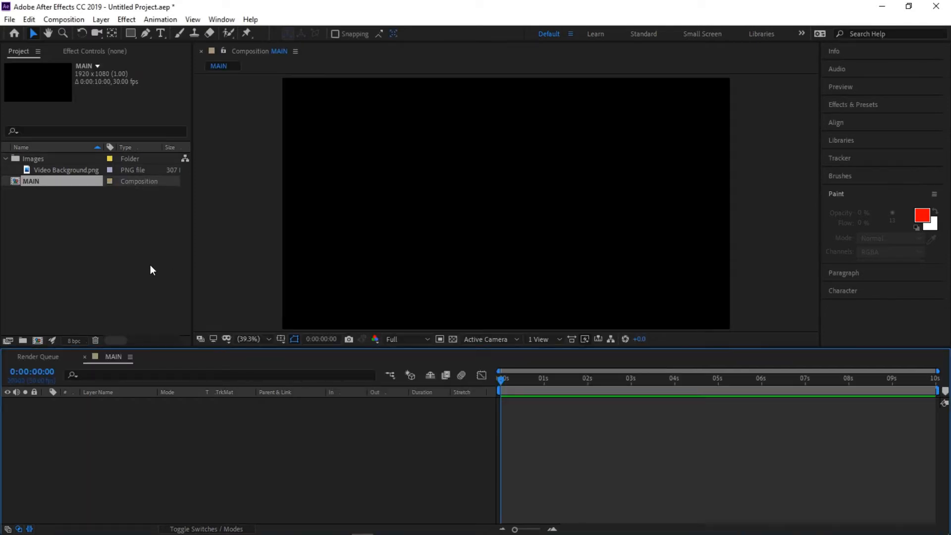
- Create a second 1920 x 1080, 30 fps, 10-second composition named GLOBE
left_click(40, 250)
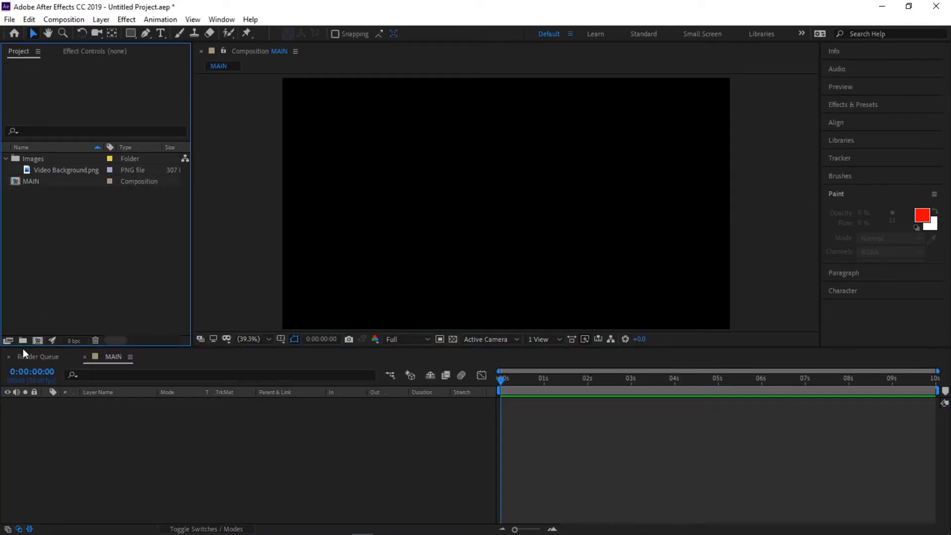
left_click(37, 340)
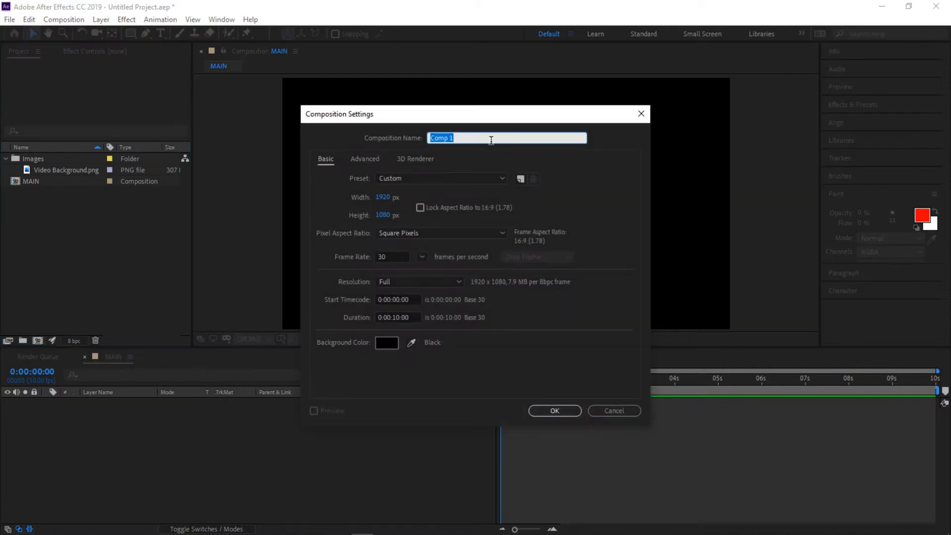
type("GLOBE")
left_click(552, 410)
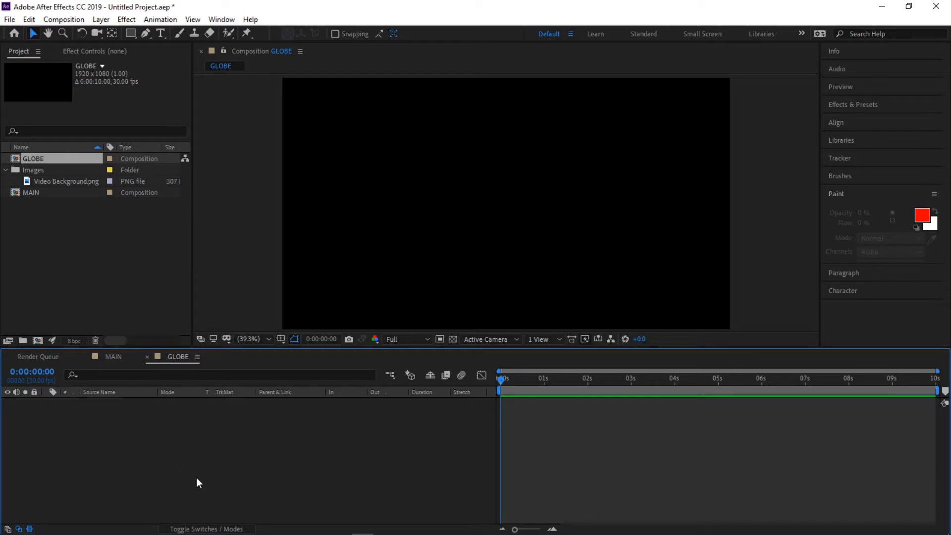
- Add a full-size solid layer in magenta-red, hex F60786, to the GLOBE composition
right_click(207, 438)
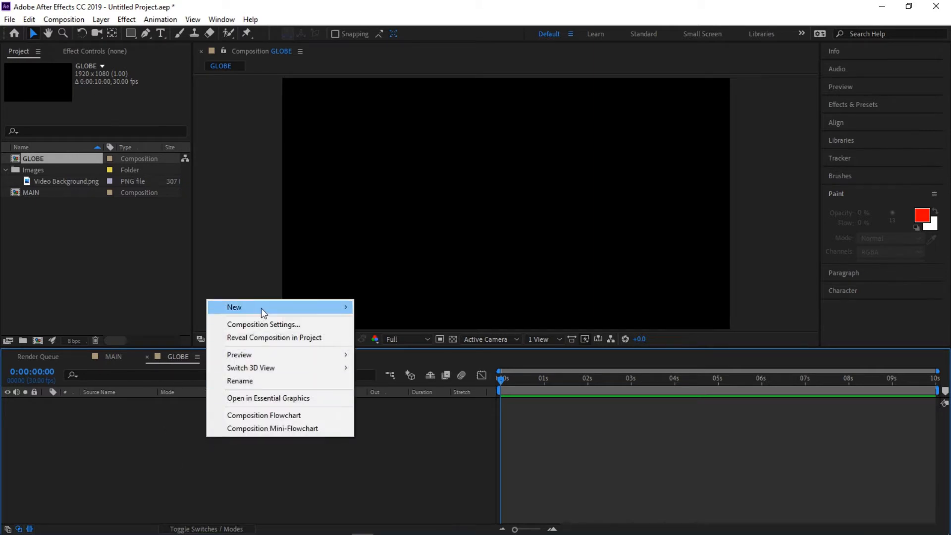
mouse_move(340, 312)
left_click(381, 337)
left_click(745, 352)
right_click(752, 406)
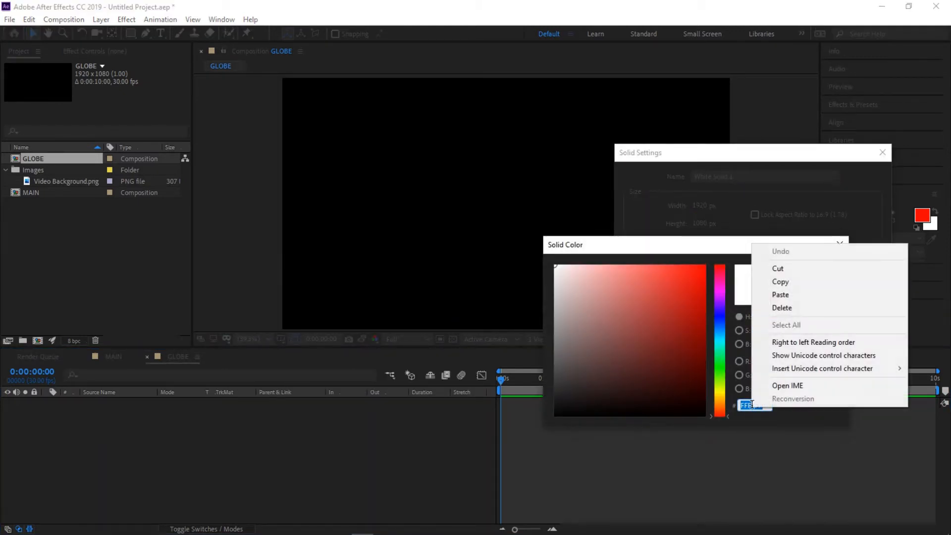
left_click(781, 294)
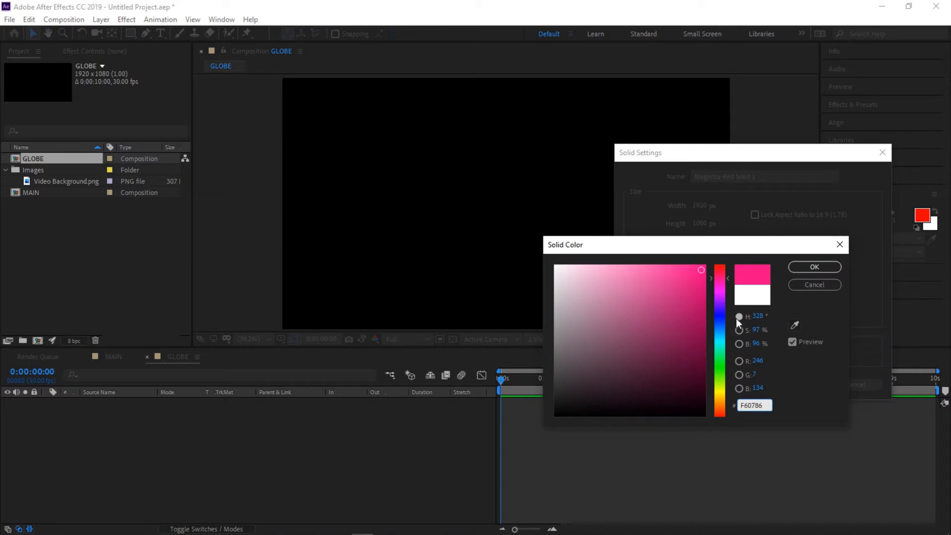
left_click(816, 266)
left_click(803, 383)
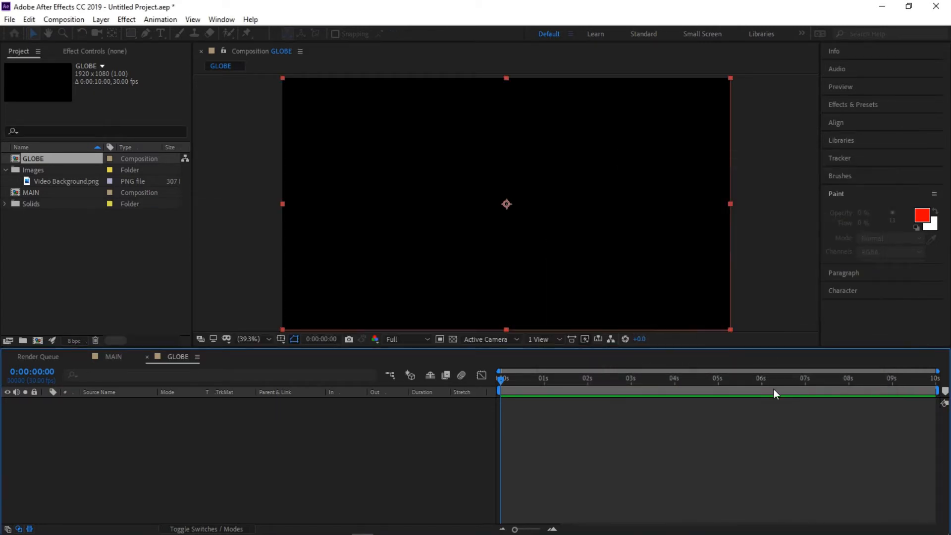
left_click(123, 428)
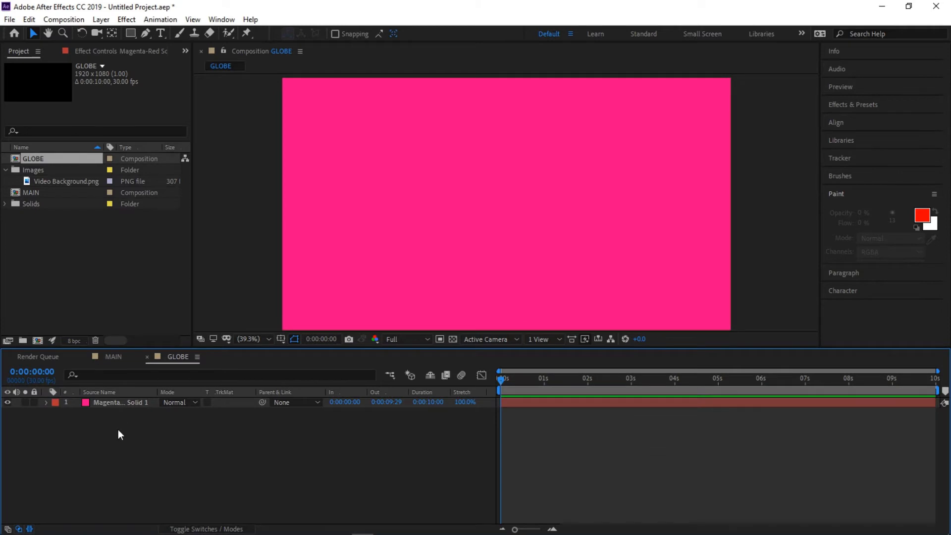
- Add a full-size white solid, hex FFFFFF, above the magenta-red solid in GLOBE
left_click(100, 19)
mouse_move(118, 33)
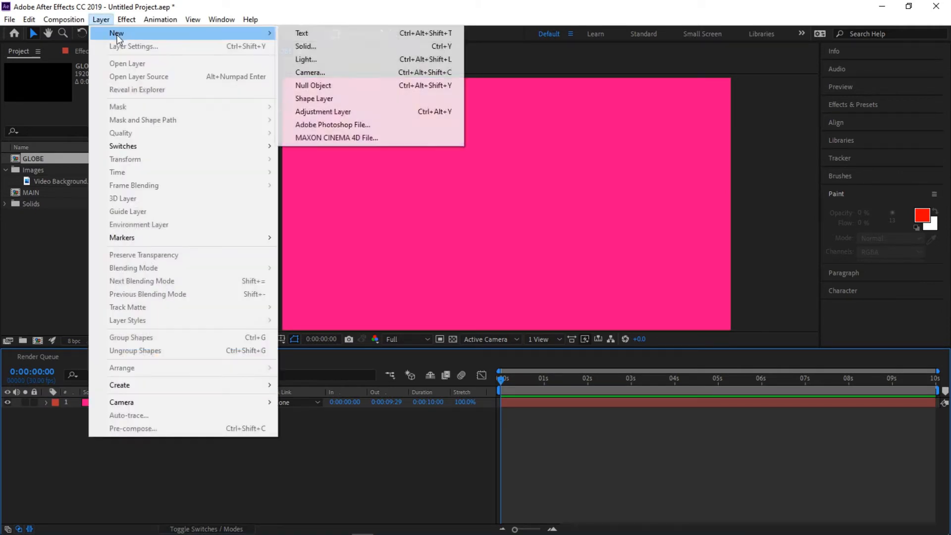
left_click(325, 45)
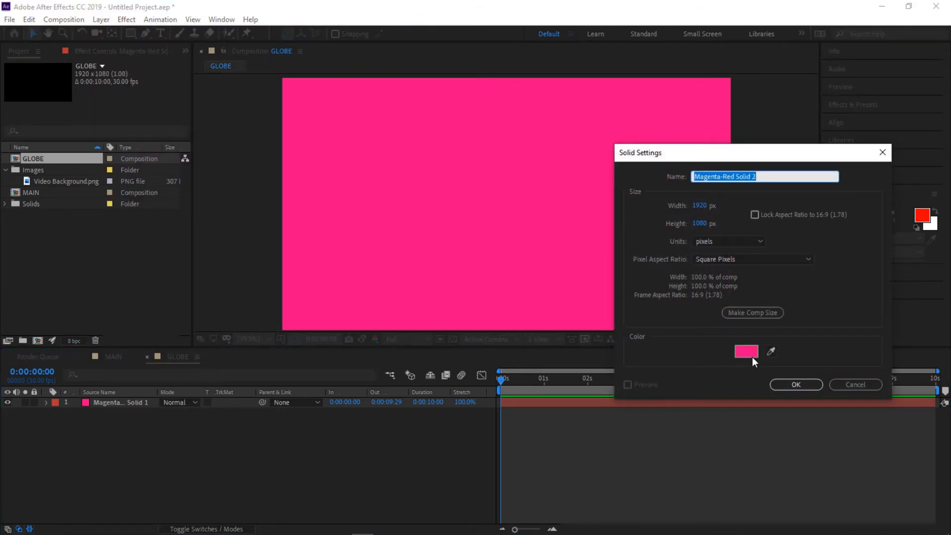
left_click(747, 351)
type("FFFFFF")
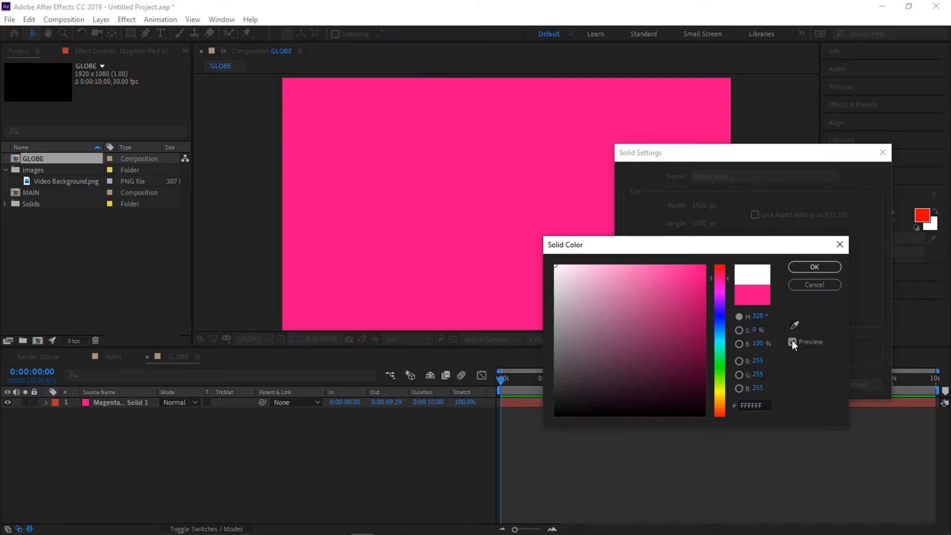
left_click(799, 267)
left_click(796, 384)
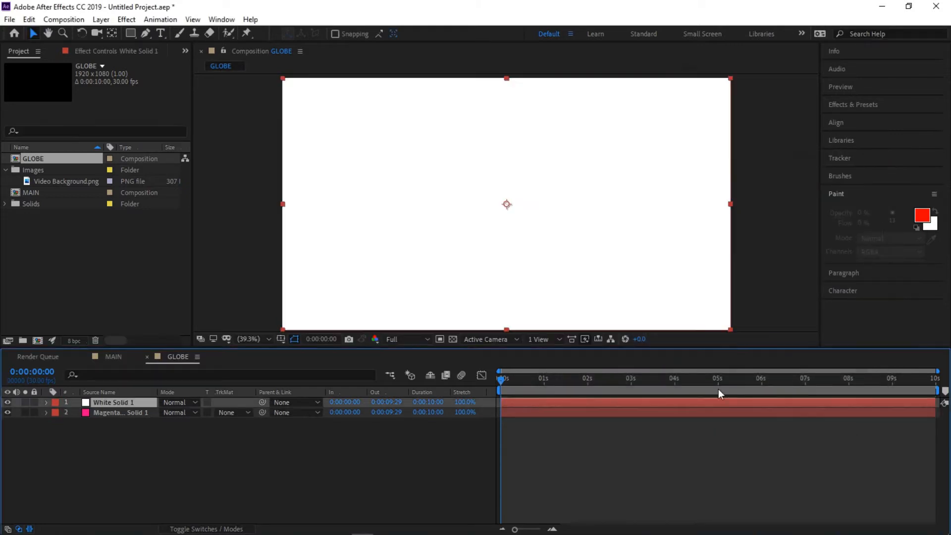
- Search the effects for "blinds" and apply the Venetian Blinds transition effect to the white solid
left_click(123, 413)
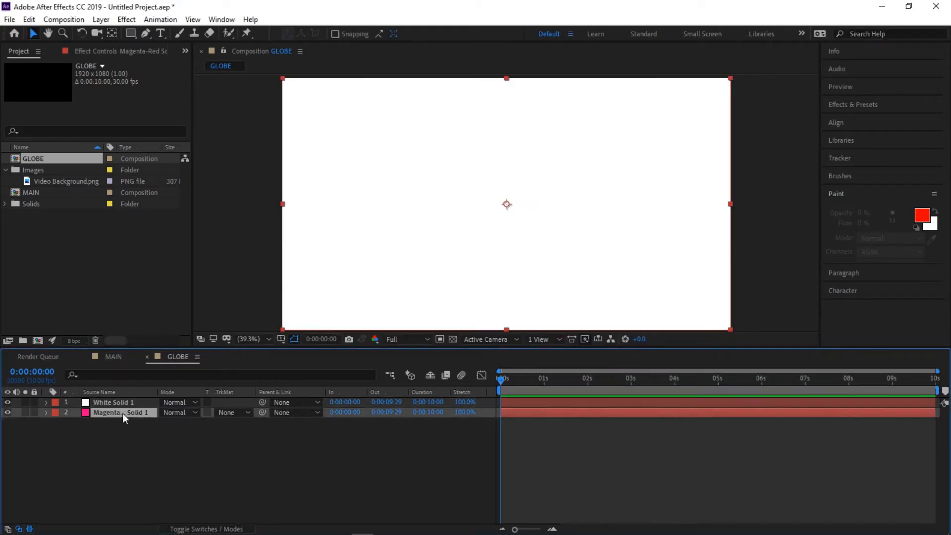
left_click(117, 402)
left_click(117, 413)
left_click(115, 403)
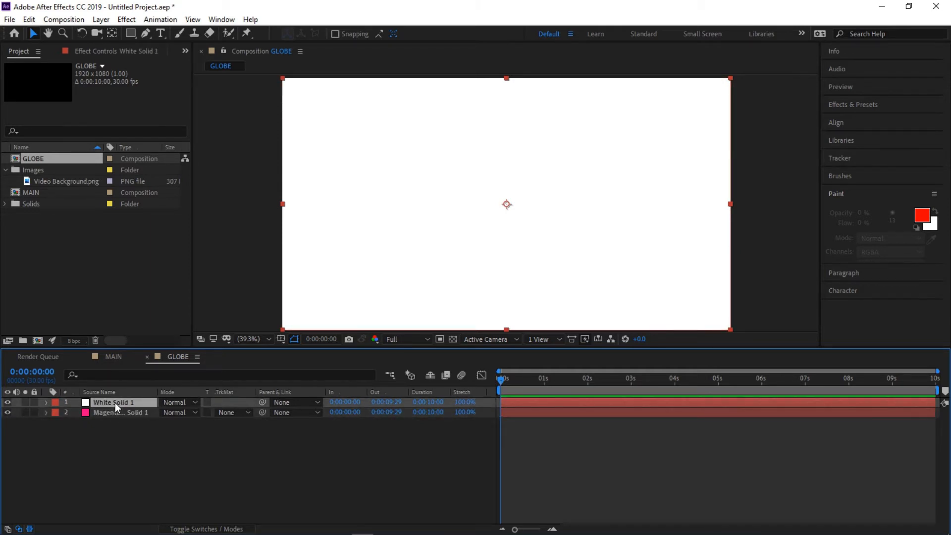
left_click(864, 104)
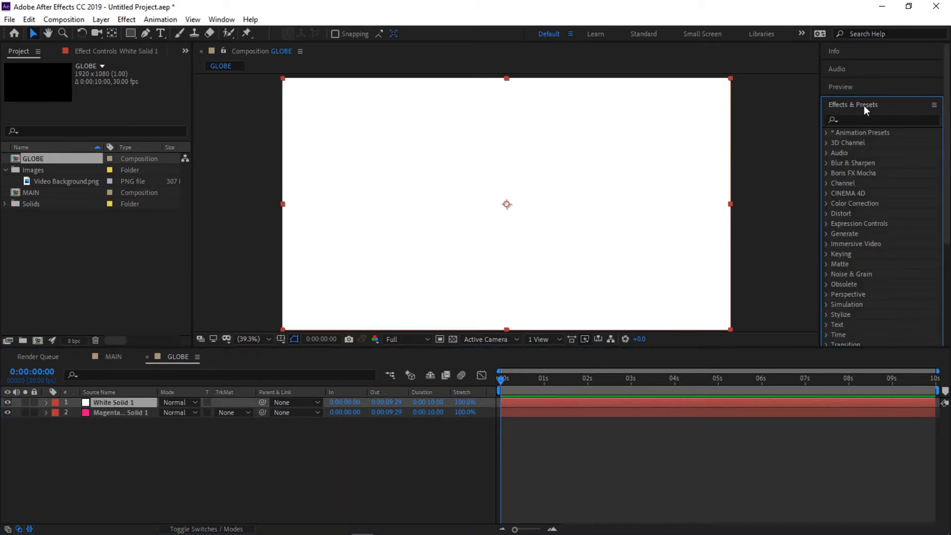
left_click(853, 120)
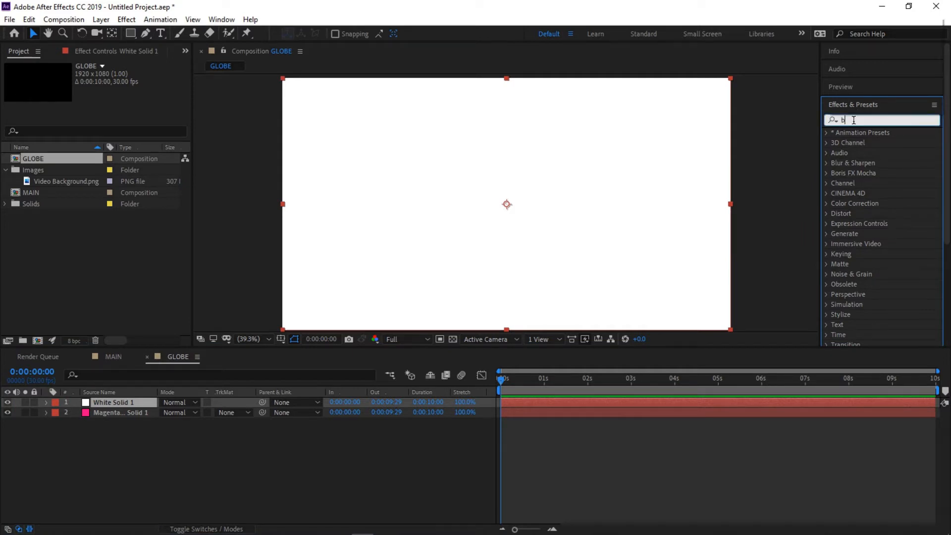
type("blinds")
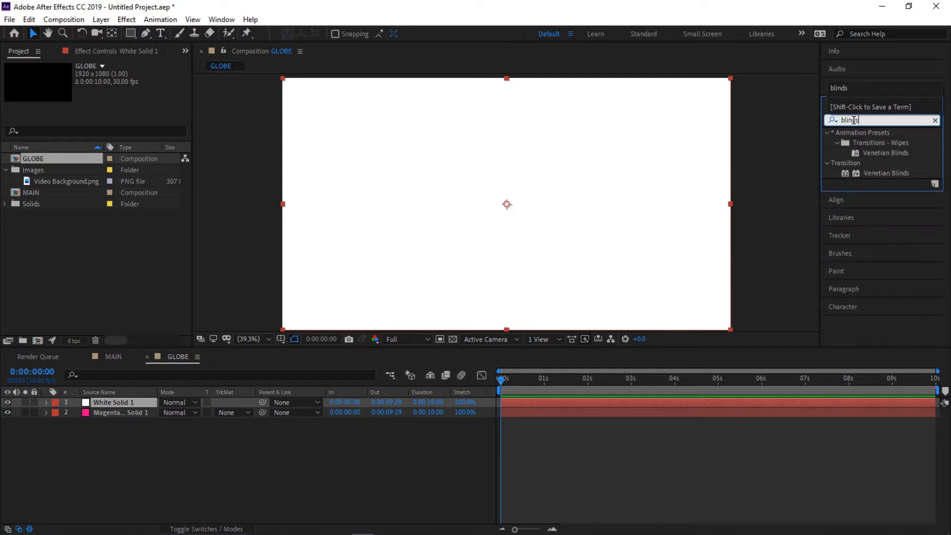
left_click(888, 175)
left_click_drag(887, 172, 114, 402)
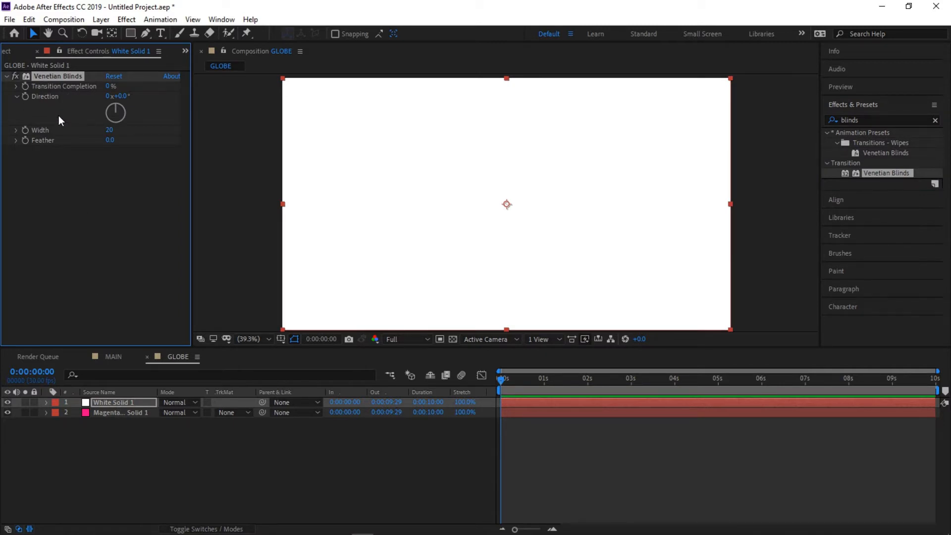
- Set the Venetian Blinds effect's Transition Completion to 28% and its Direction to 45°
left_click_drag(112, 87, 124, 86)
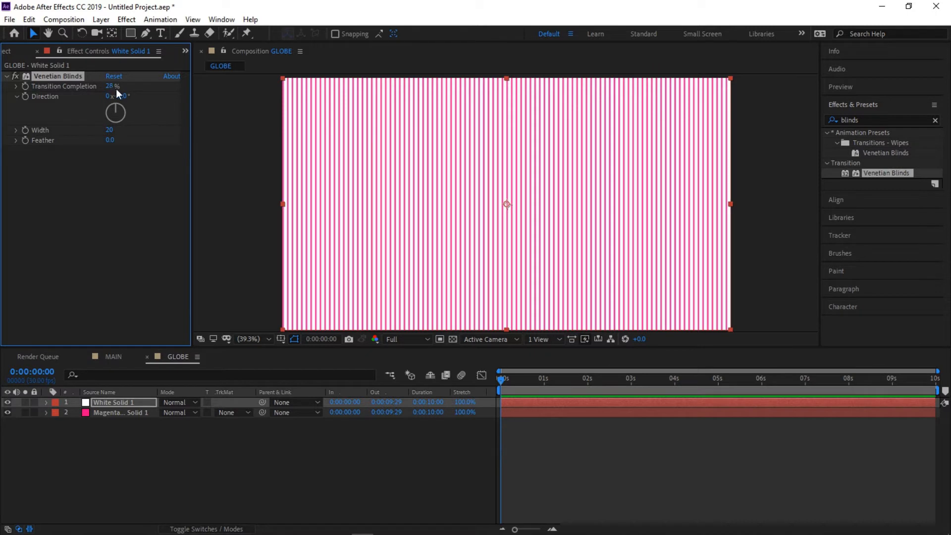
left_click(121, 96)
type("45")
key("Return")
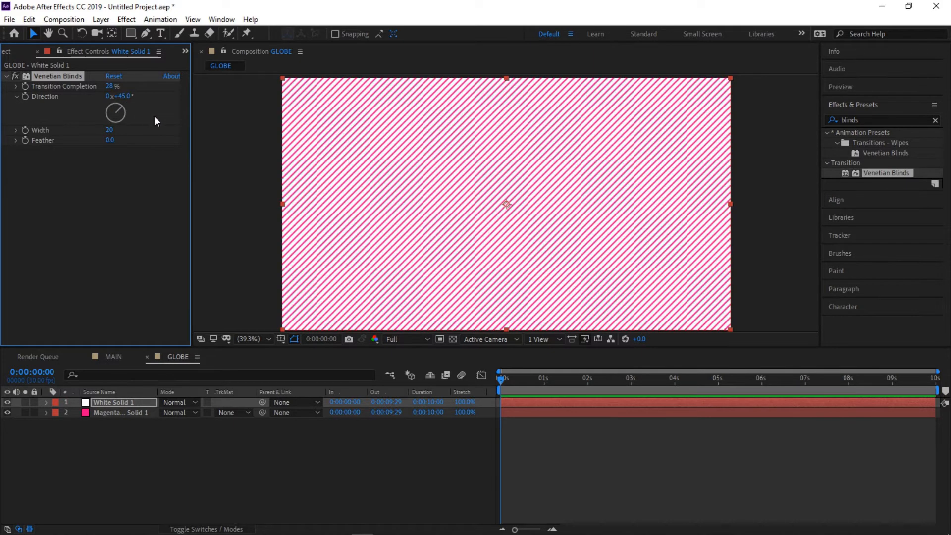
- Widen the stripes by setting the Venetian Blinds Width to 53 and Transition Completion to 59%
left_click_drag(114, 132, 118, 130)
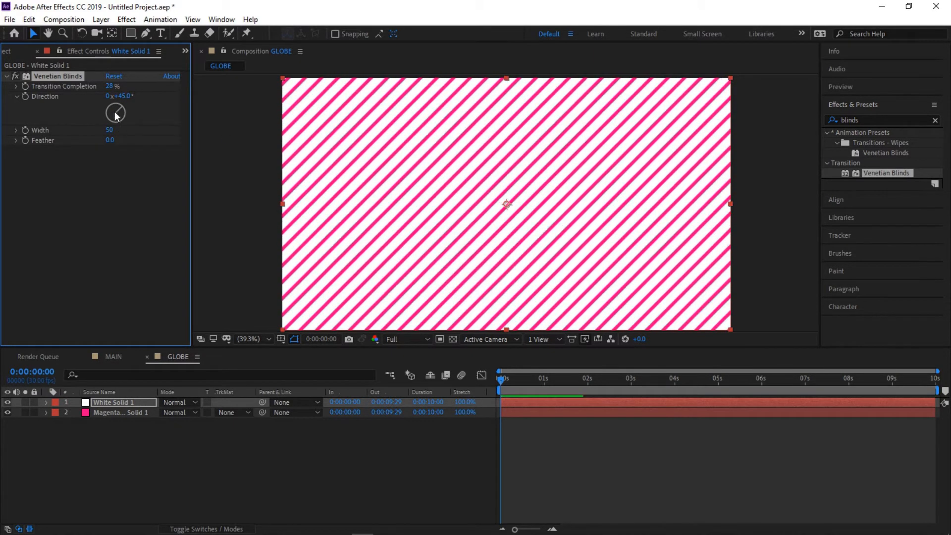
mouse_move(110, 86)
left_mouse_down()
mouse_move(135, 89)
mouse_move(125, 89)
left_mouse_up()
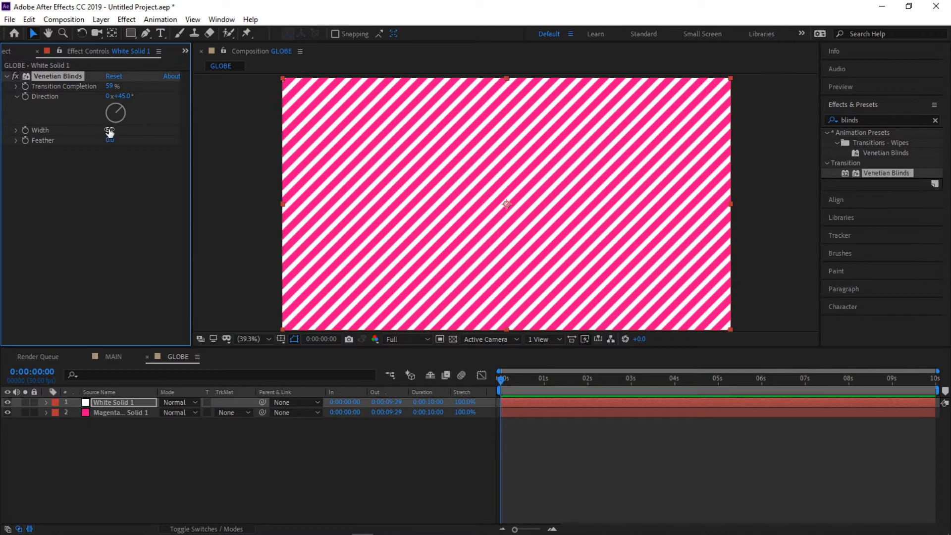
left_click_drag(112, 130, 110, 129)
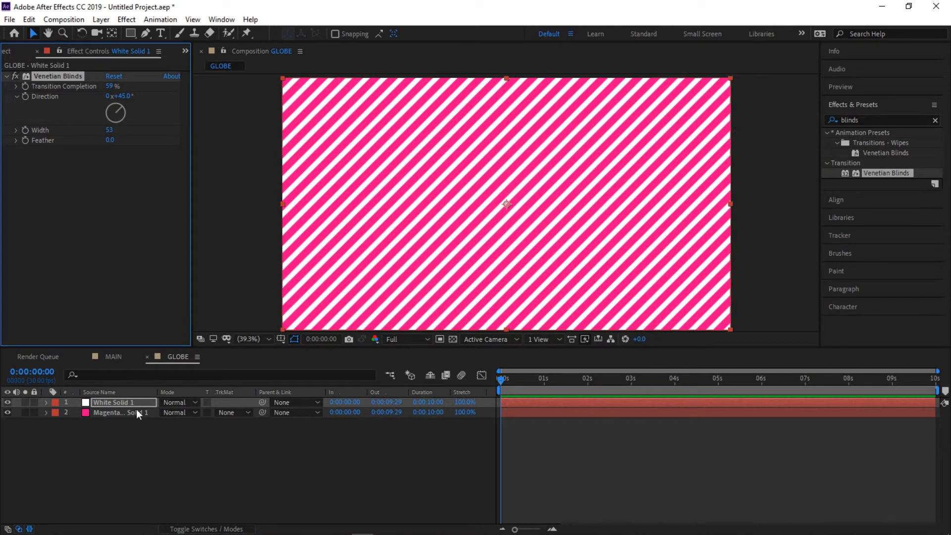
- Place Video Background.png as a centred layer in the MAIN composition
left_click(113, 357)
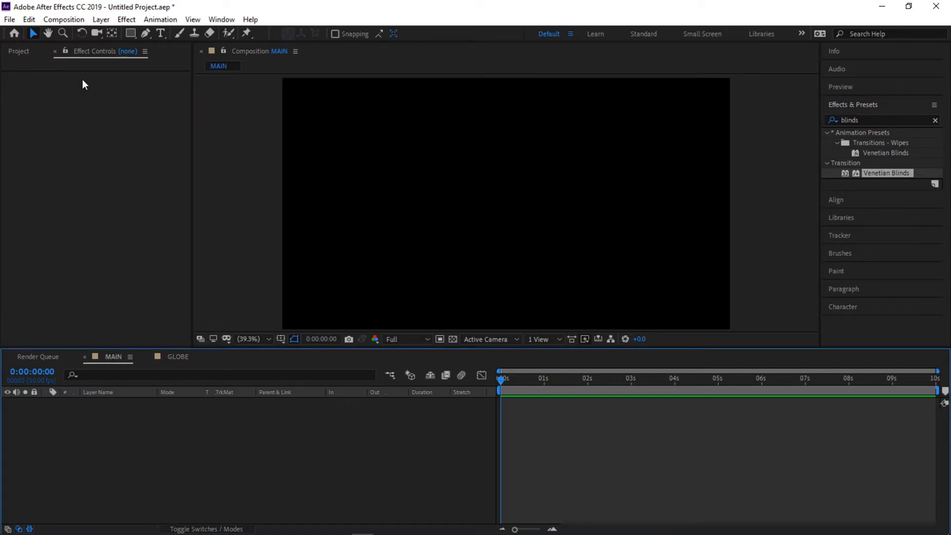
left_click(18, 52)
left_click(32, 194)
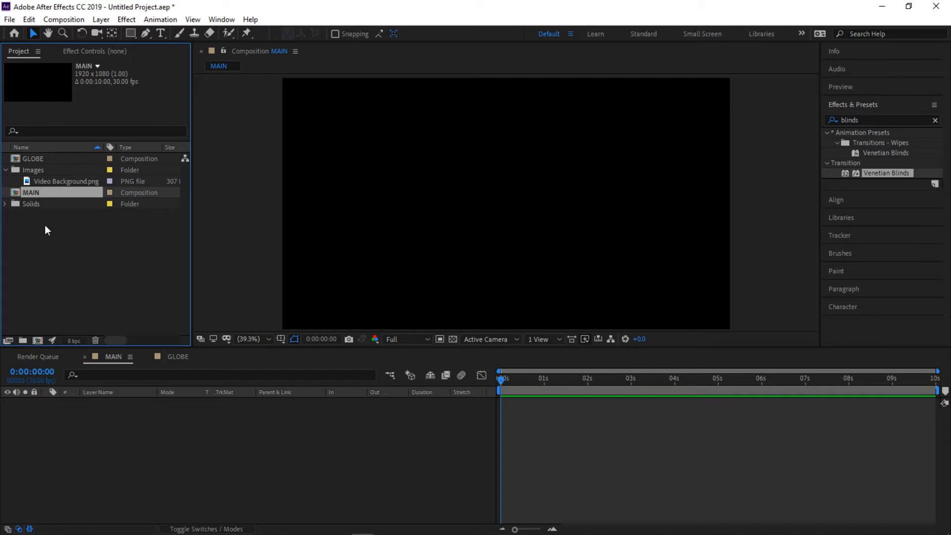
left_click(37, 181)
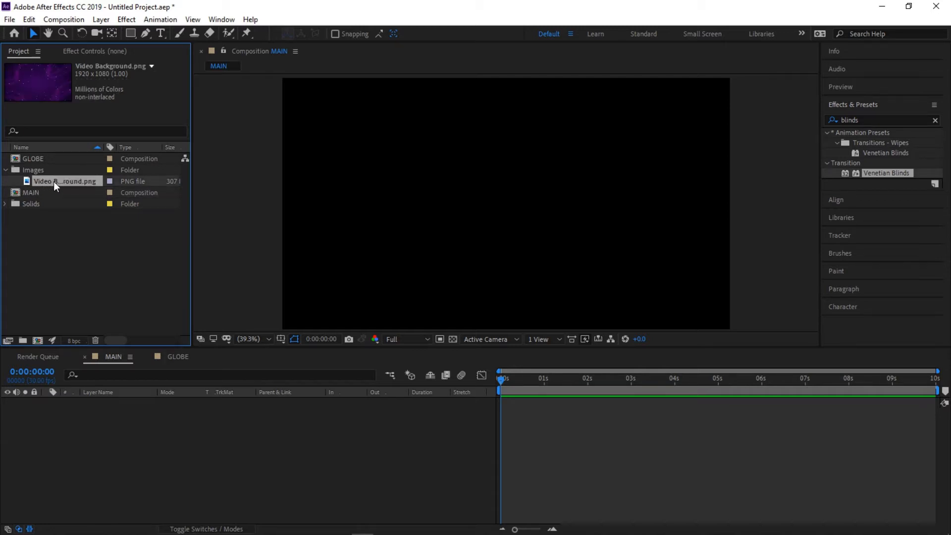
left_click_drag(56, 180, 505, 203)
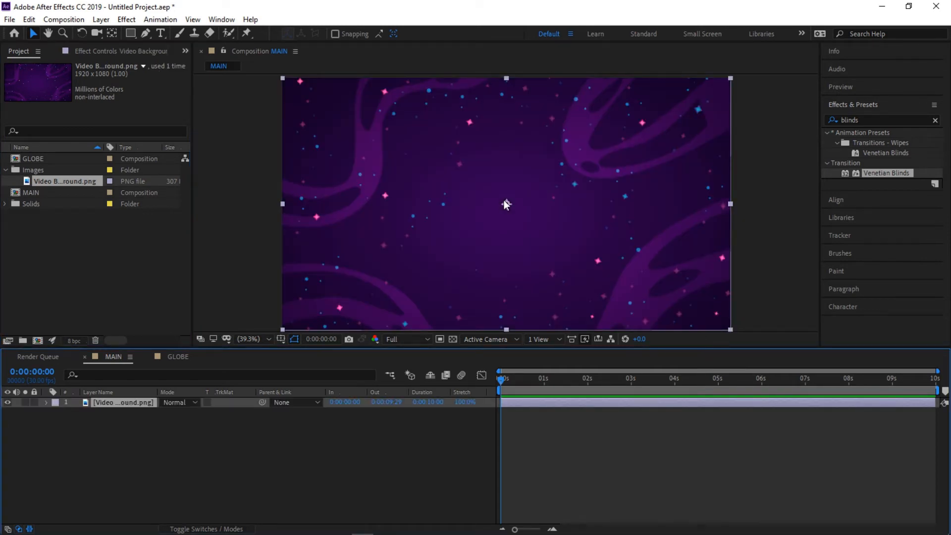
left_click(133, 423)
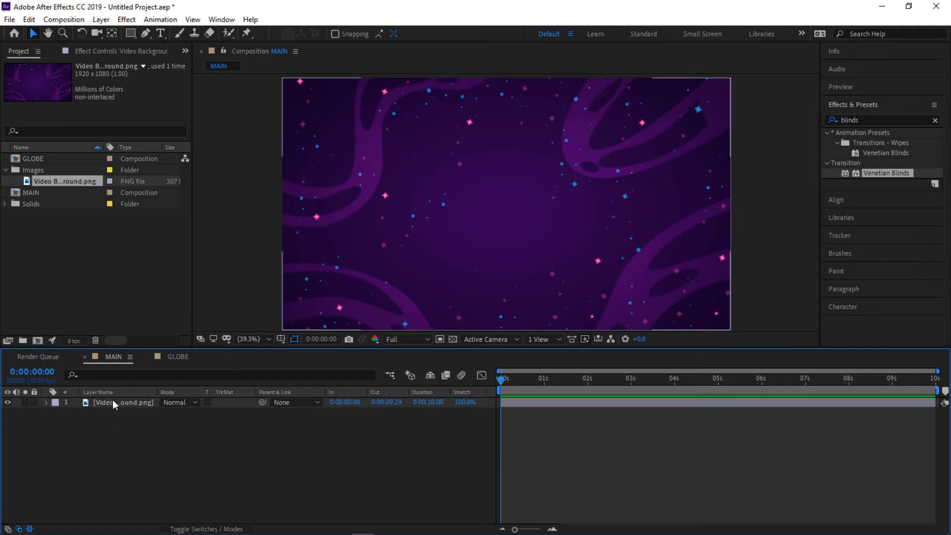
- Add the GLOBE composition to MAIN as a layer above the video background image
left_click(113, 403)
left_click(108, 419)
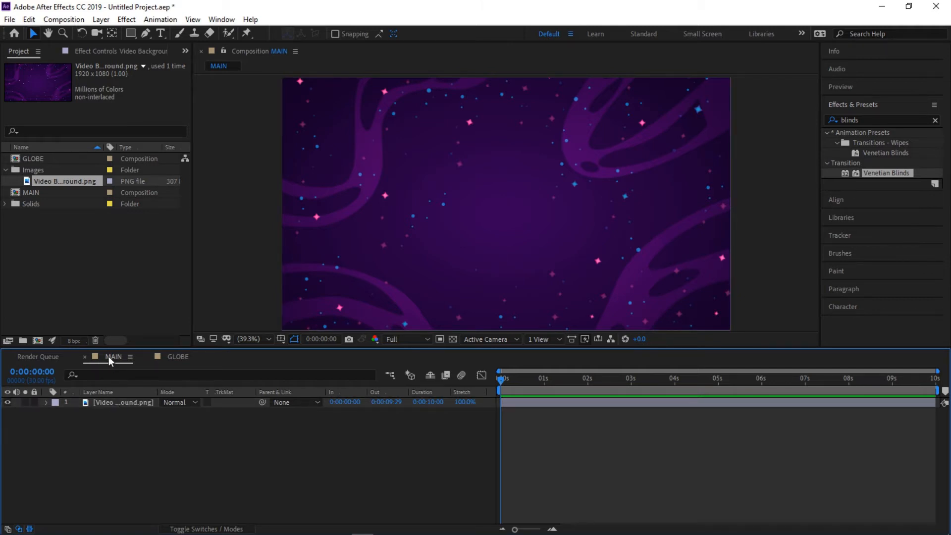
left_click(32, 159)
left_click_drag(34, 158, 112, 400)
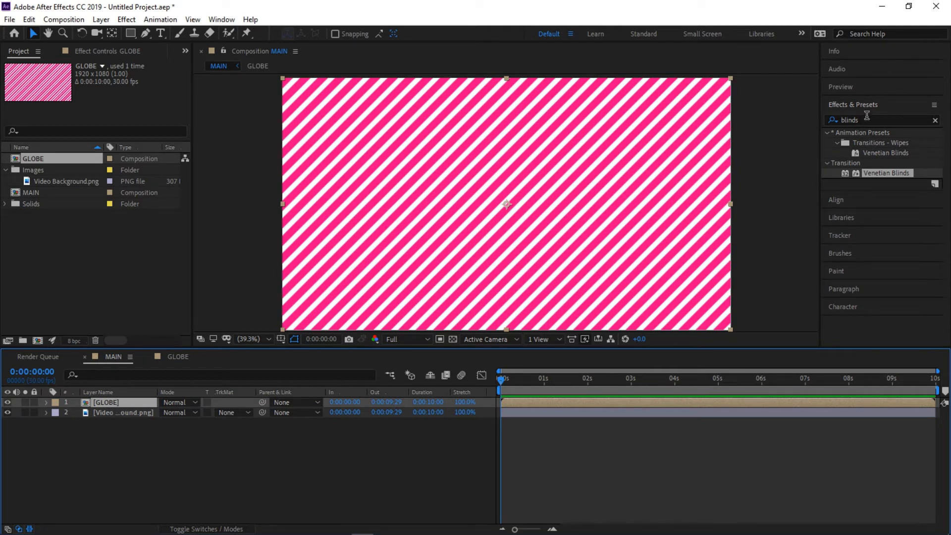
- Find the CC Sphere effect and apply it to the GLOBE layer in the MAIN composition
left_click(222, 19)
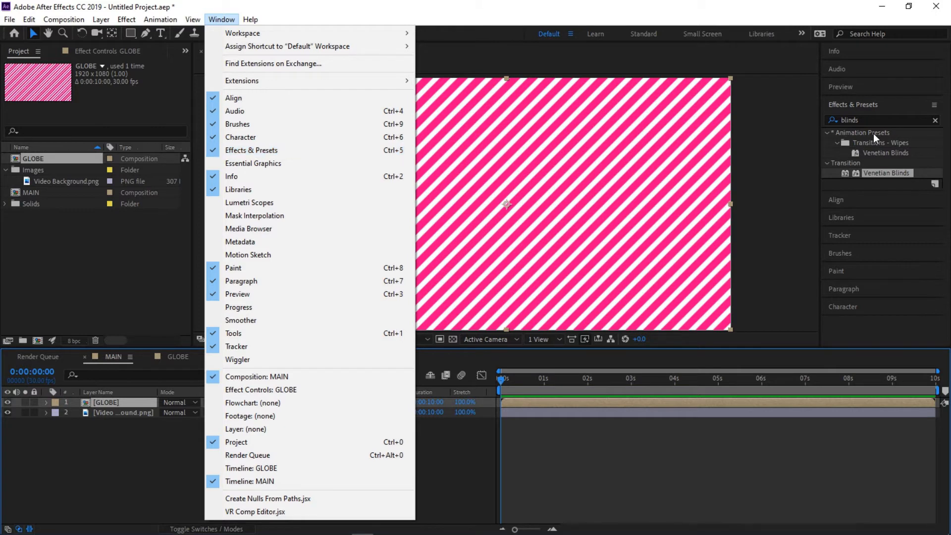
left_click(867, 119)
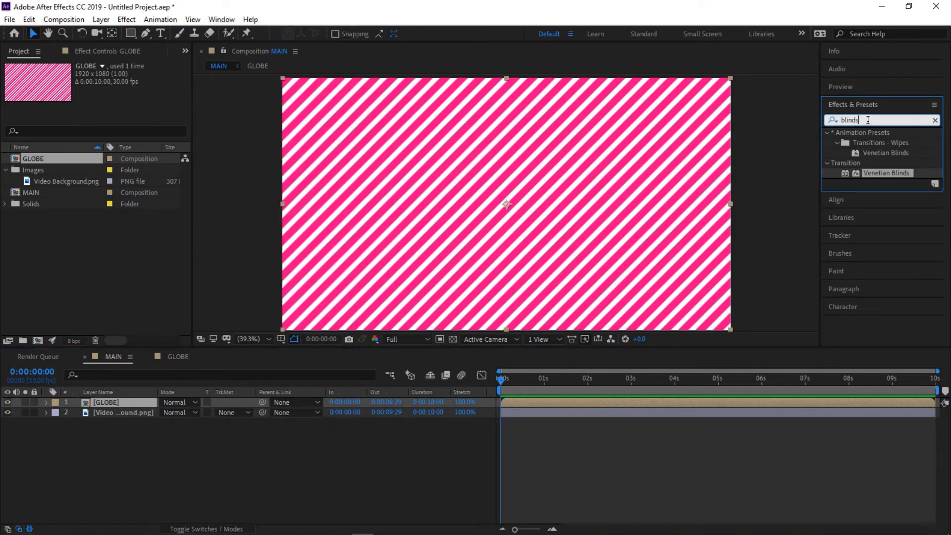
key("BackSpace")
key("BackSpace")
key("BackSpace")
key("BackSpace")
key("BackSpace")
key("BackSpace")
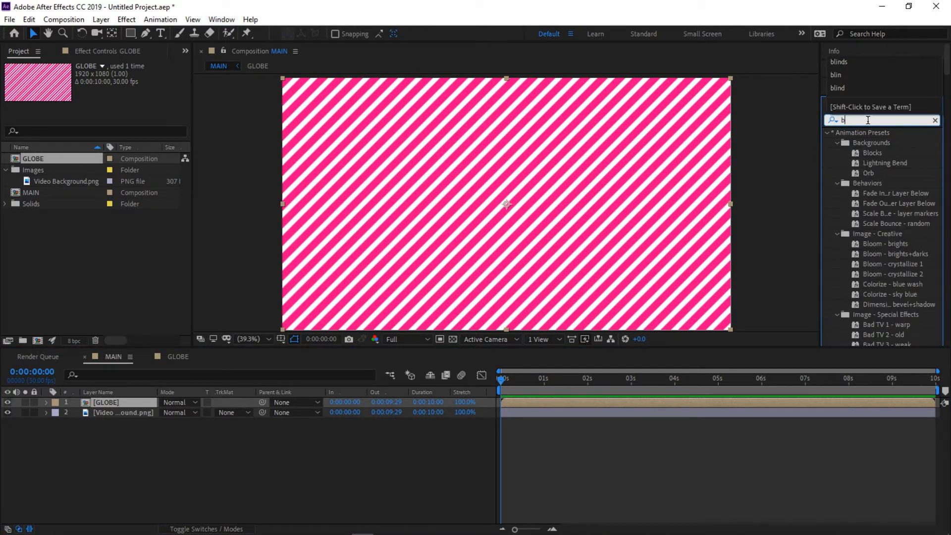
type("cc")
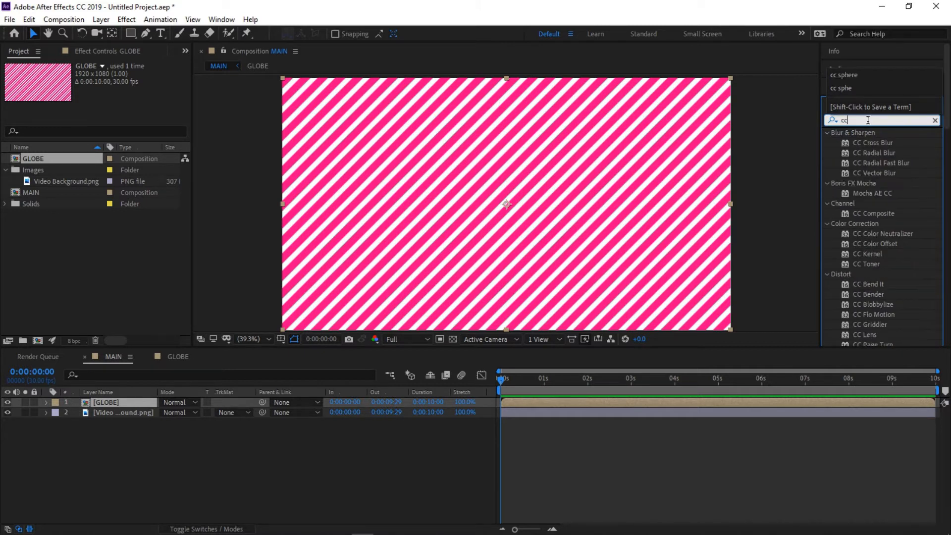
type(" sphere")
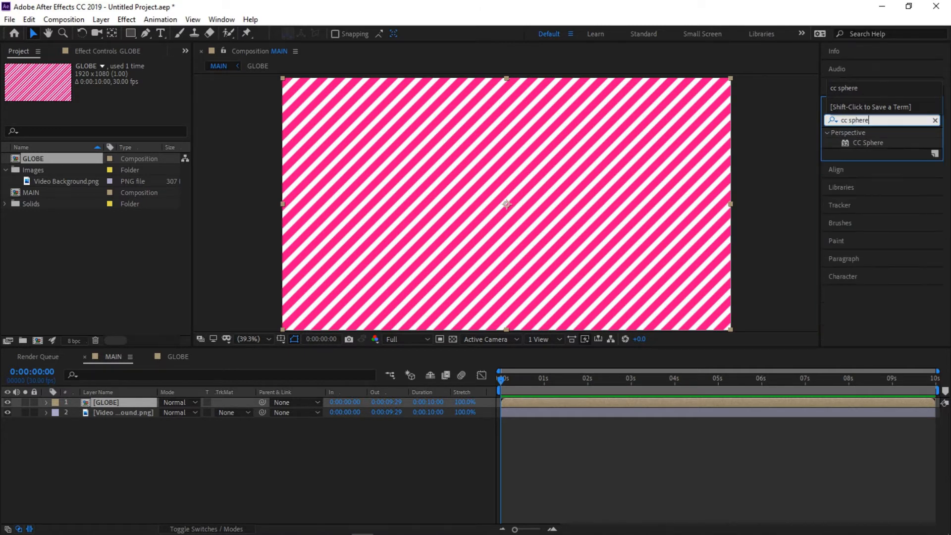
left_click(870, 143)
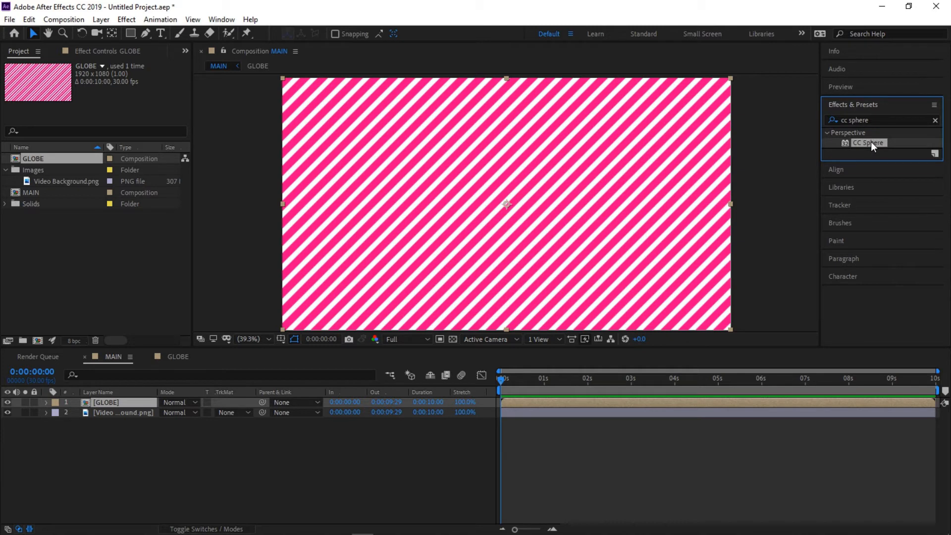
left_click_drag(873, 141, 109, 403)
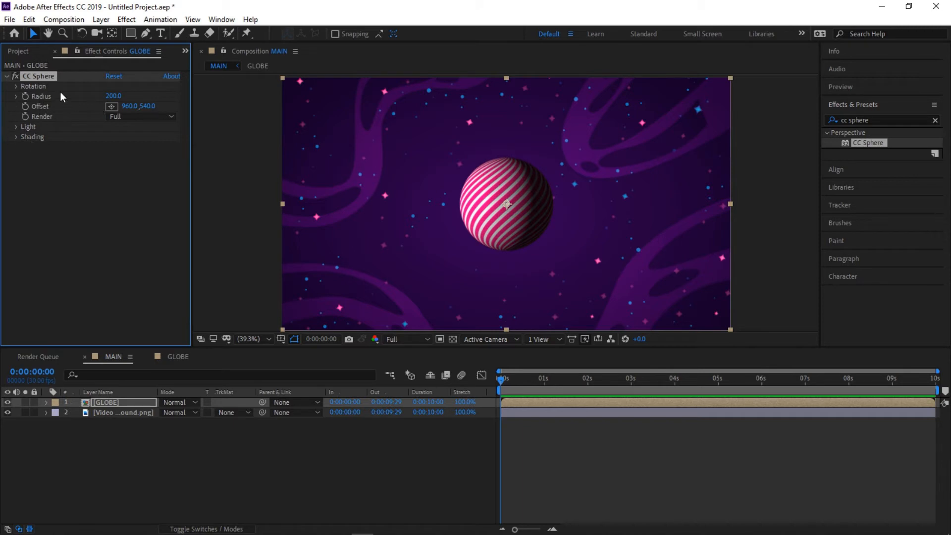
- Set the CC Sphere's Rotation X to 4° on the GLOBE layer
left_click(16, 87)
mouse_move(119, 96)
left_mouse_down()
mouse_move(129, 97)
mouse_move(117, 96)
left_mouse_up()
left_click_drag(125, 96, 121, 97)
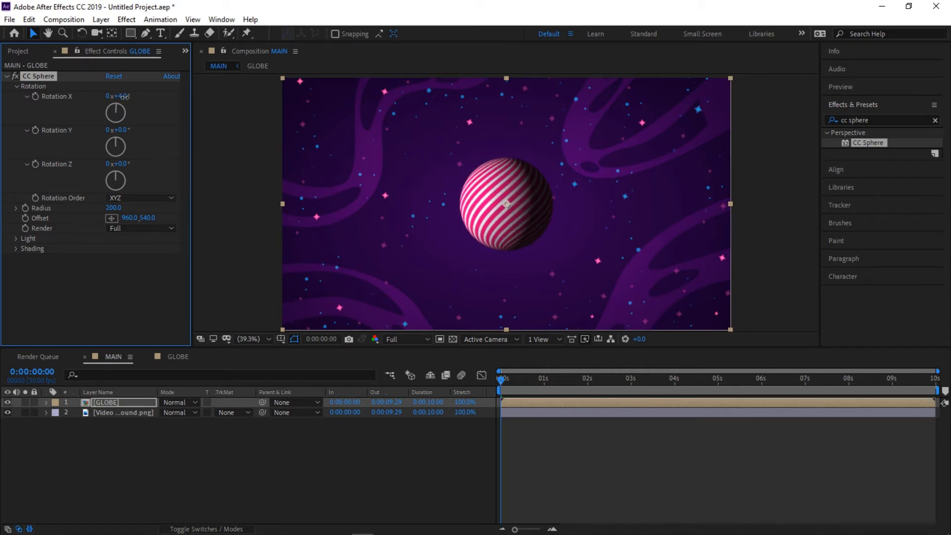
- Brighten the sphere by setting CC Sphere's Light Intensity to 133 and its Ambient shading to 39
left_click(16, 238)
left_click_drag(113, 247, 129, 245)
left_click(16, 312)
scroll(72, 297, "down", 2)
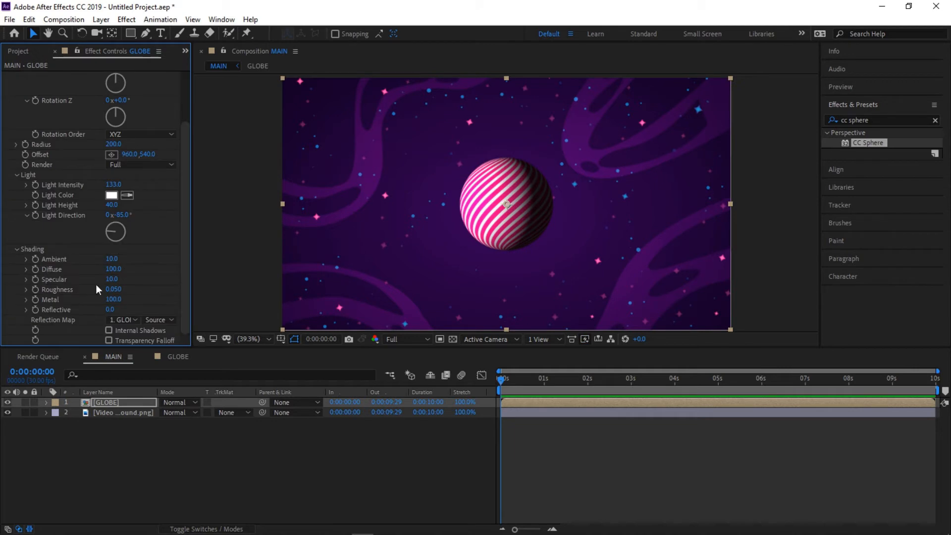
left_click_drag(112, 259, 129, 260)
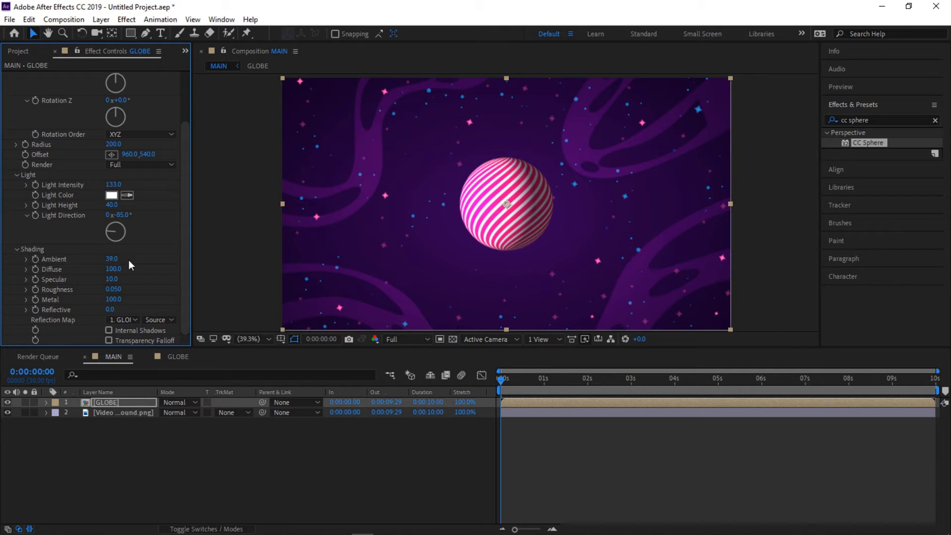
- Increase the sphere's Rotation X slightly further and collapse the Rotation, Light and Shading groups
scroll(53, 268, "up", 4)
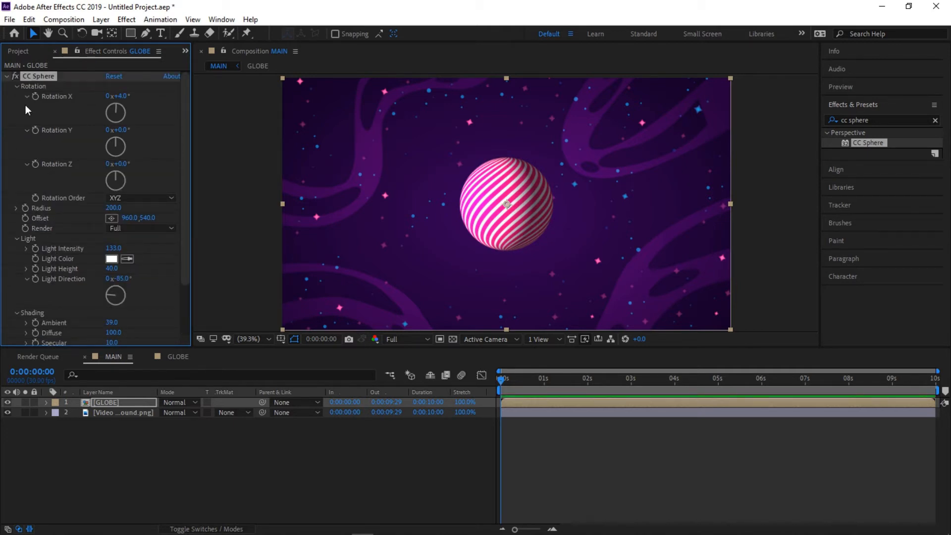
left_click_drag(120, 97, 123, 96)
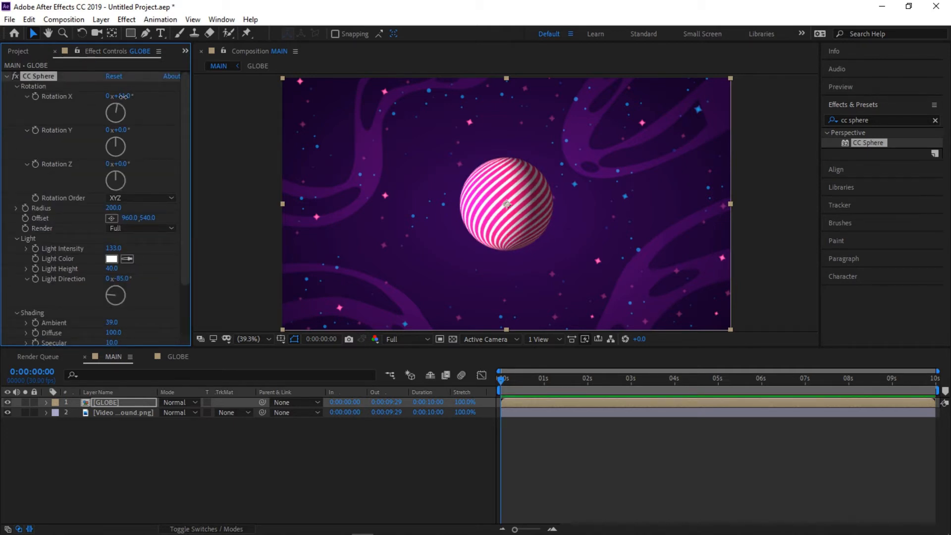
left_click(16, 86)
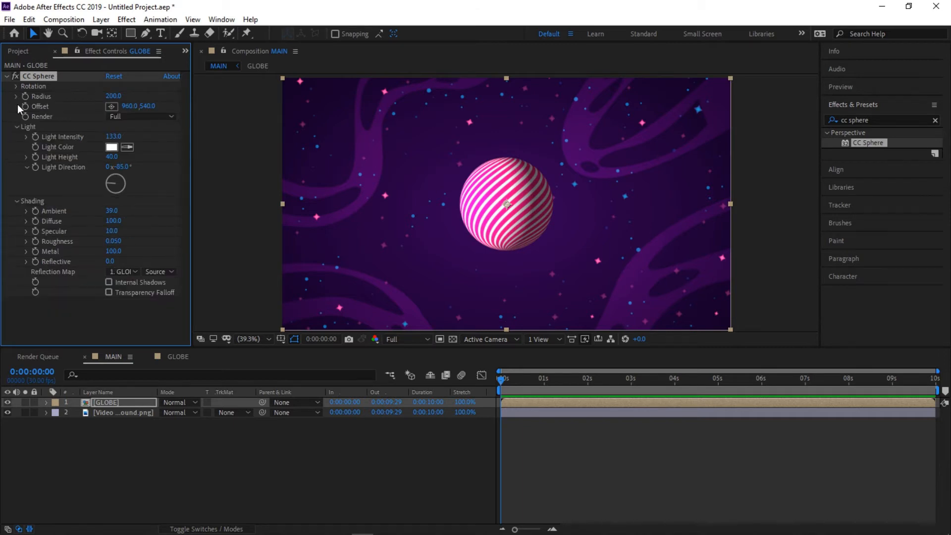
left_click(17, 127)
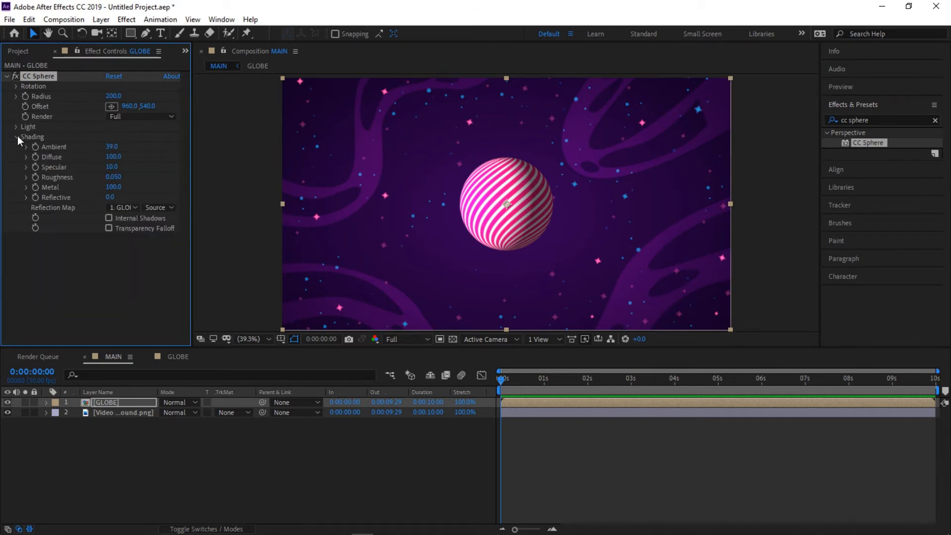
left_click(17, 136)
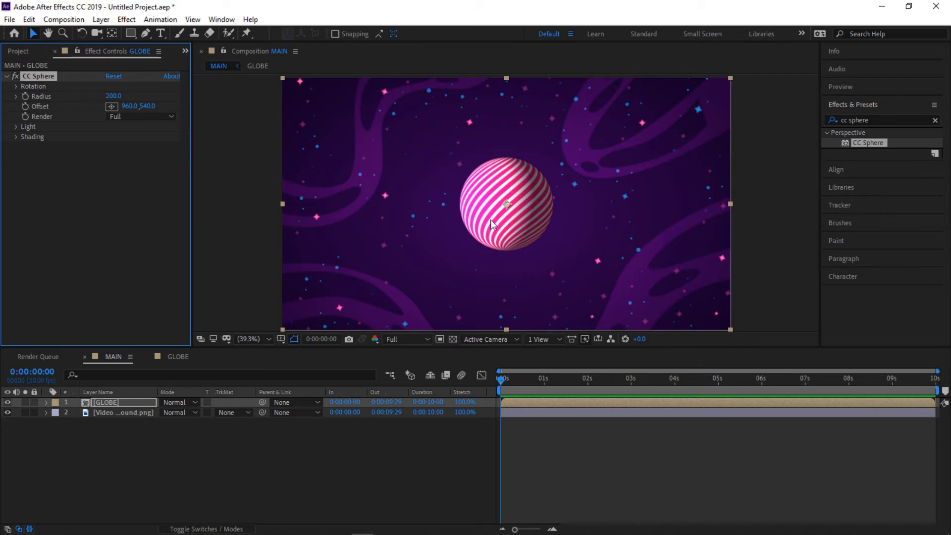
- Add the expression wiggle(.3,200) to the GLOBE layer's Position property
left_click(117, 405)
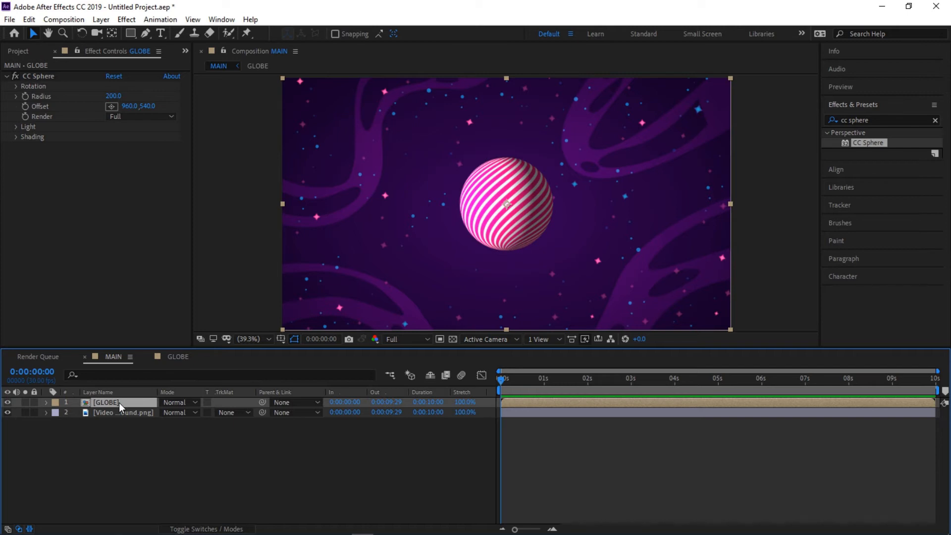
key("p")
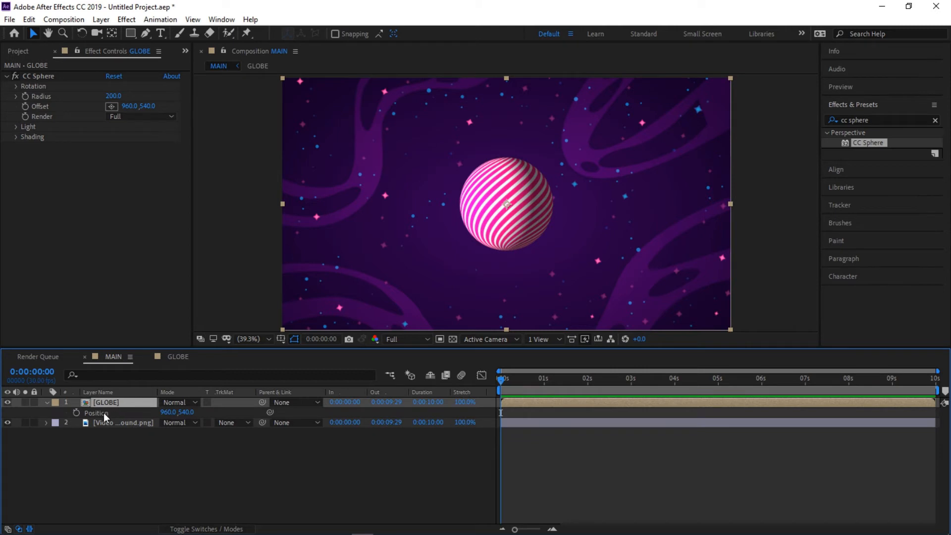
left_click(47, 402)
left_click(47, 403)
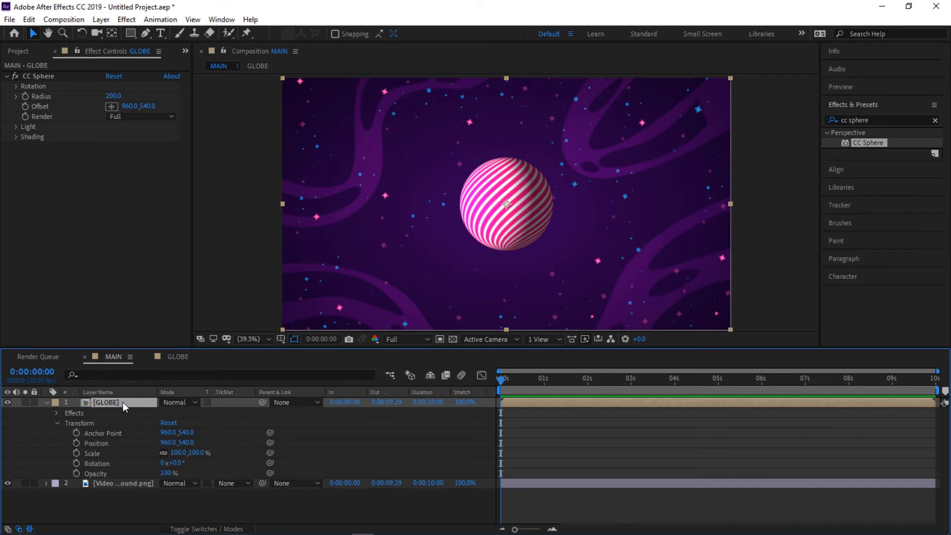
key("p")
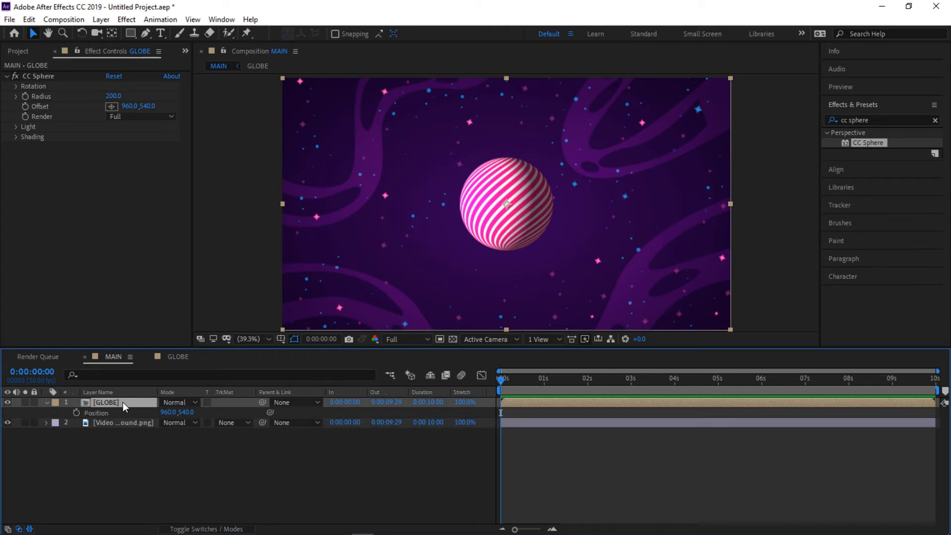
left_click(76, 411, "alt")
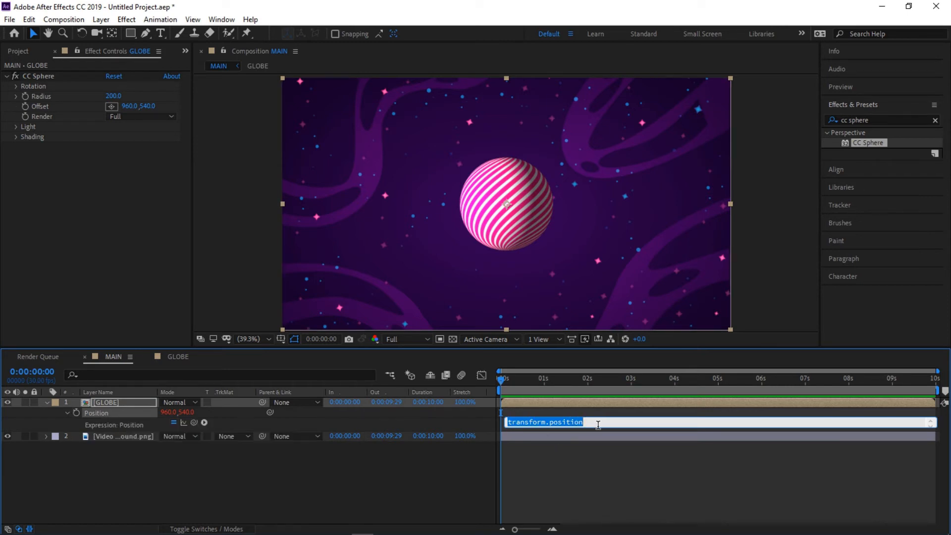
type("wiggle")
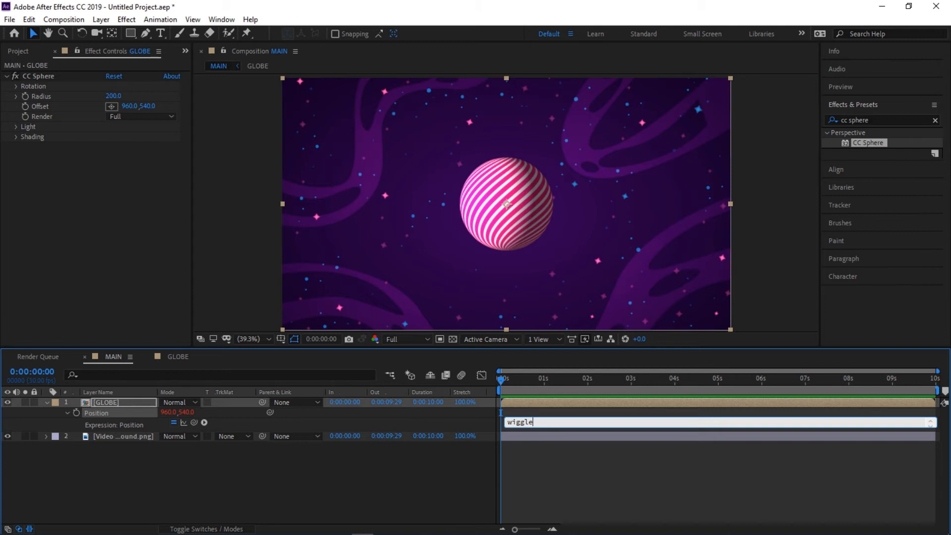
type("()")
type(".3")
type(",200")
key("Return")
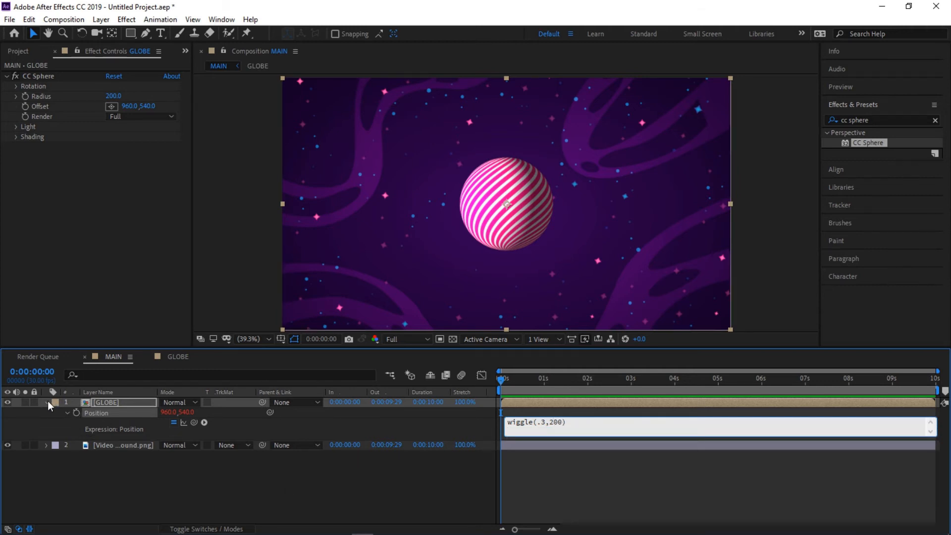
left_click(225, 414)
- Play the MAIN composition from the start to preview the globe's wiggle motion
key("space")
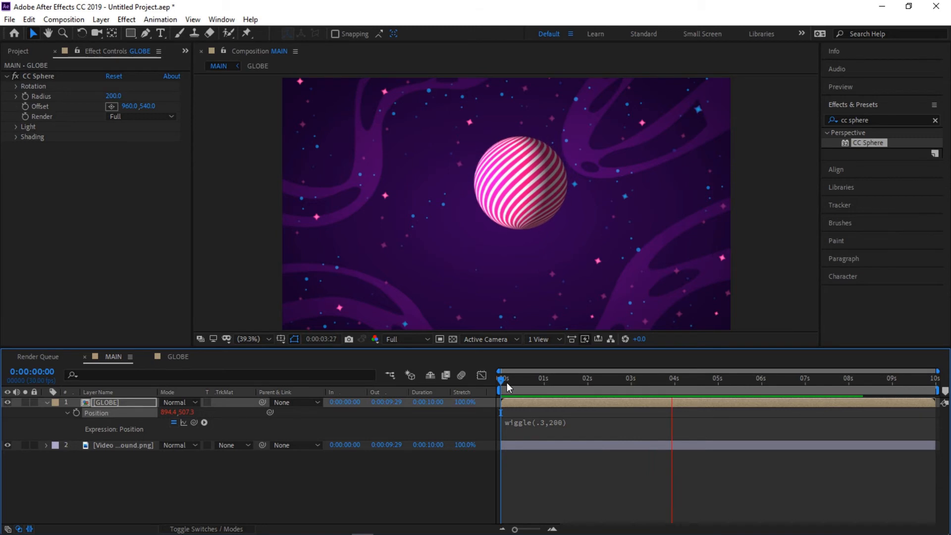
key("space")
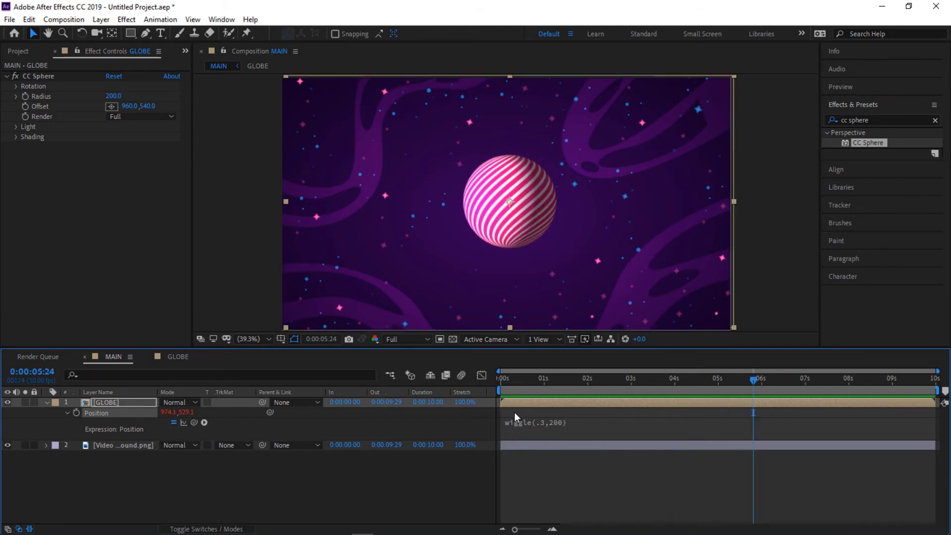
left_click(507, 380)
key("space")
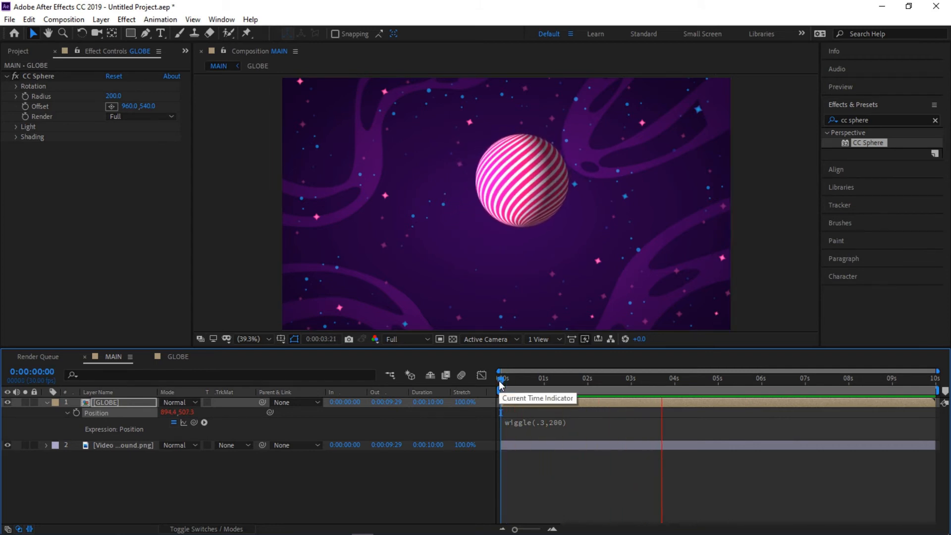
key("space")
- Collapse the GLOBE layer's properties and duplicate the layer to have three GLOBE layers above the background
left_click(47, 402)
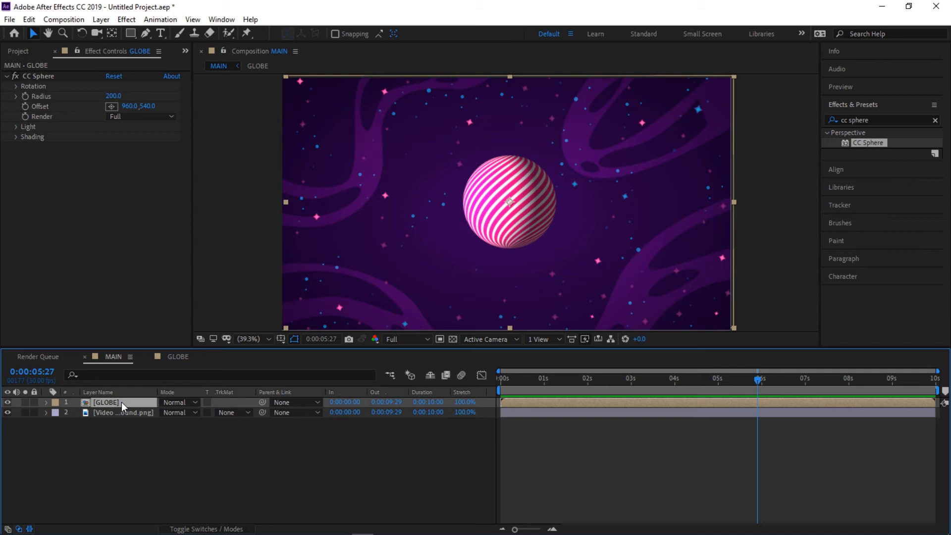
left_click(29, 20)
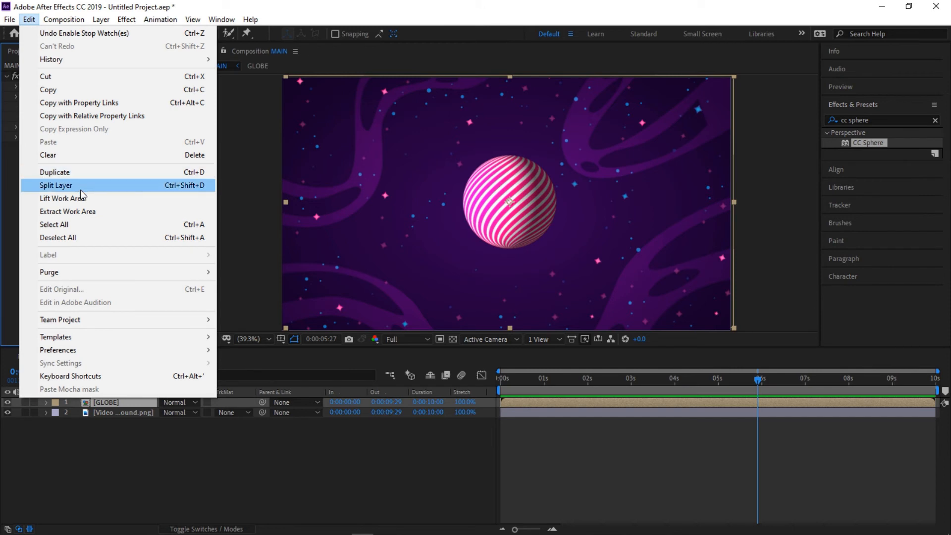
left_click(123, 403)
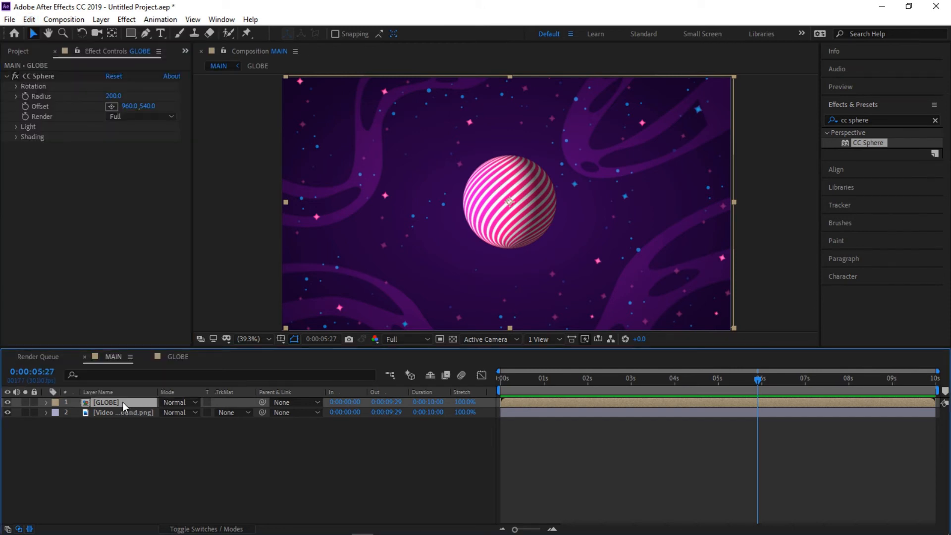
key("ctrl+d")
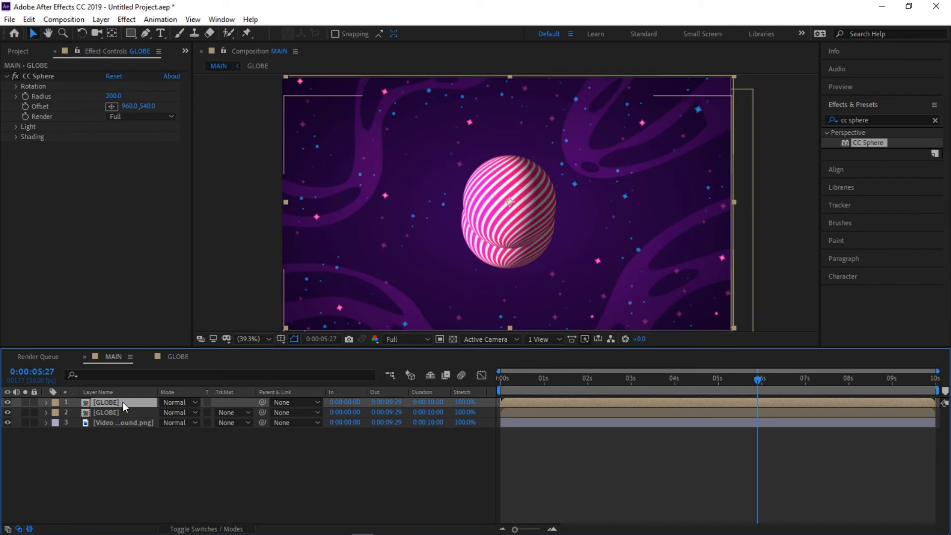
key("ctrl+d")
key("ctrl+d")
key("ctrl+z")
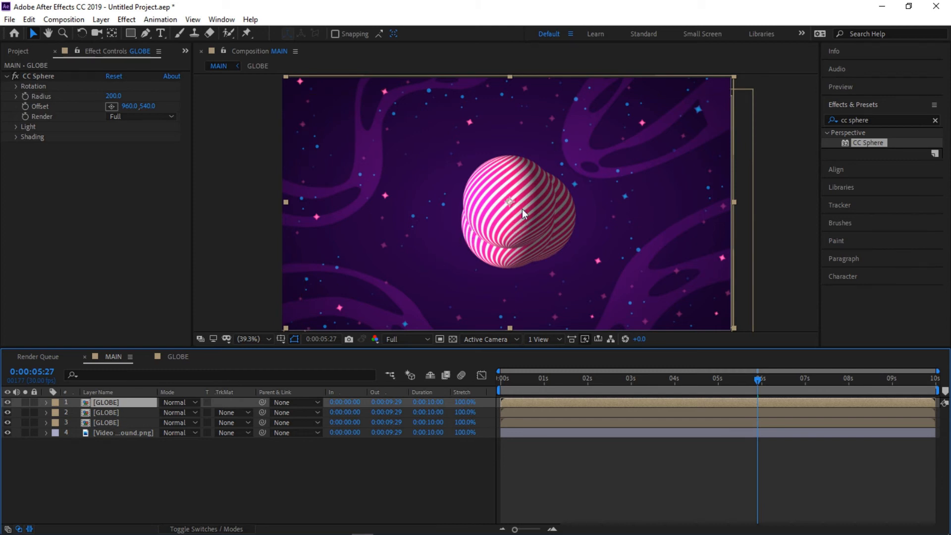
- Move the second GLOBE layer to the lower left of the composition and the first one to the upper right
left_click(98, 412)
left_click(104, 421)
left_click(108, 414)
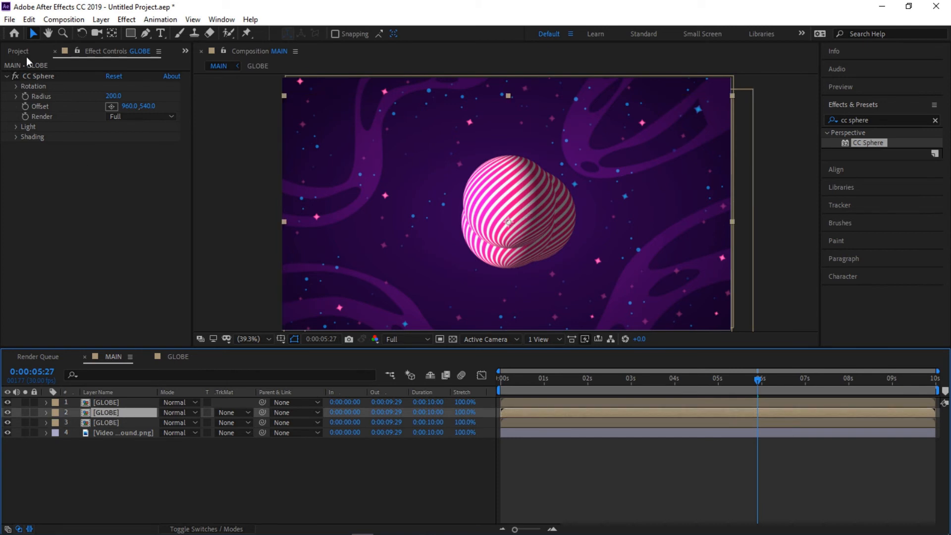
left_click(520, 208)
left_click_drag(519, 203, 425, 239)
left_click(106, 402)
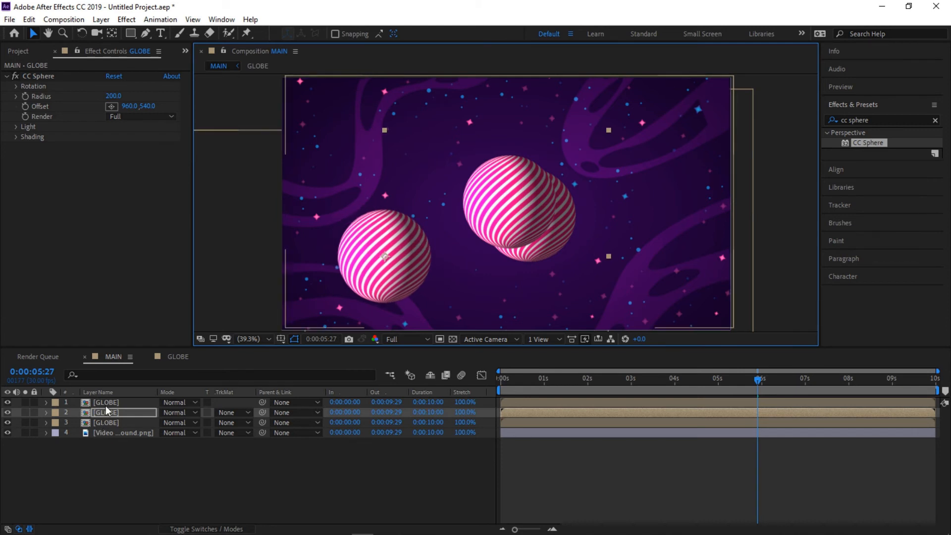
left_click_drag(532, 206, 638, 157)
- Nudge the second GLOBE layer further toward the lower left and shift the third one nearer the composition's centre
left_click(106, 413)
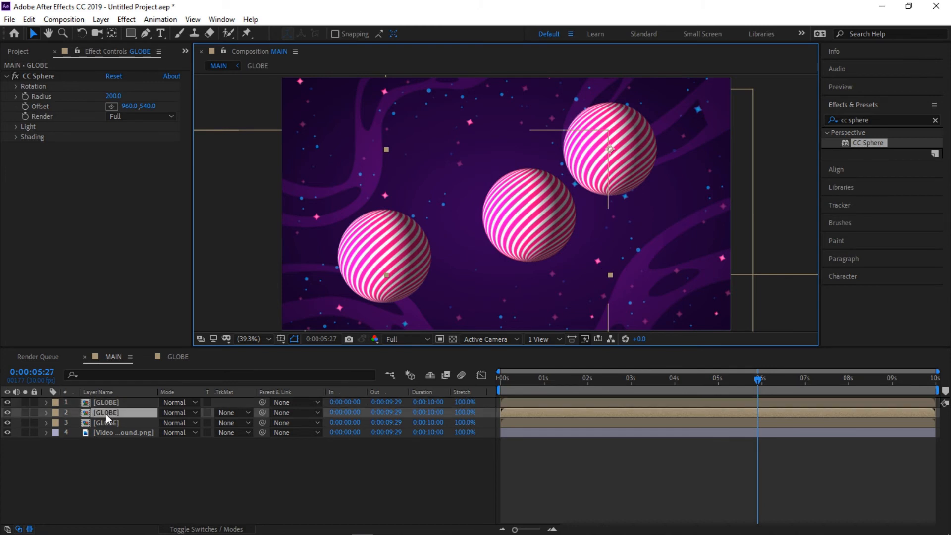
mouse_move(533, 188)
left_mouse_down()
mouse_move(522, 191)
mouse_move(523, 183)
left_mouse_up()
left_click(106, 422)
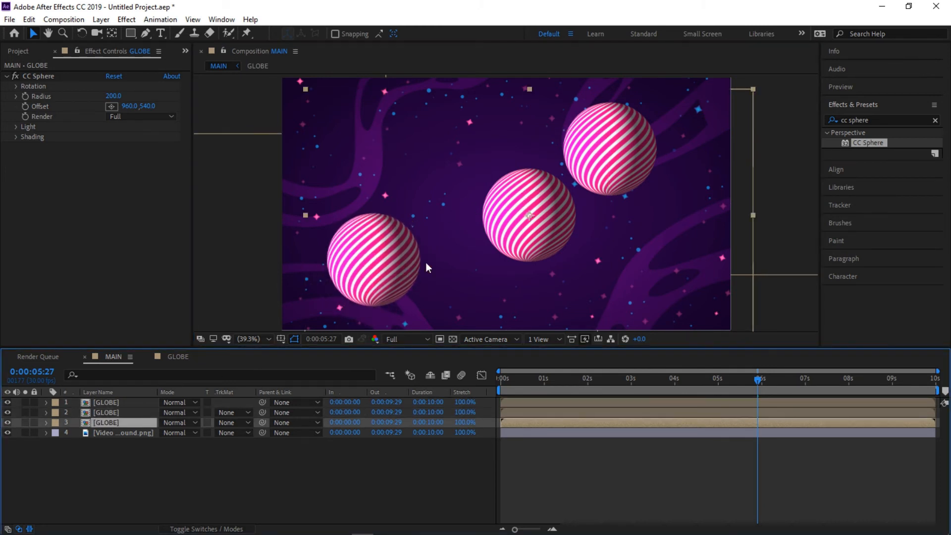
left_click_drag(520, 235, 501, 248)
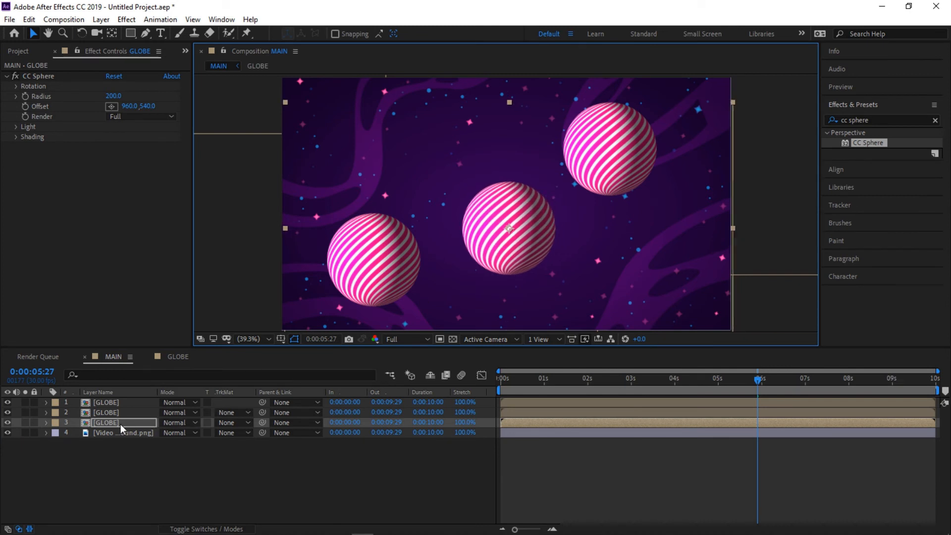
- Scale the third GLOBE layer down to 54% and shrink the first one to a size between the other two globes
key("s")
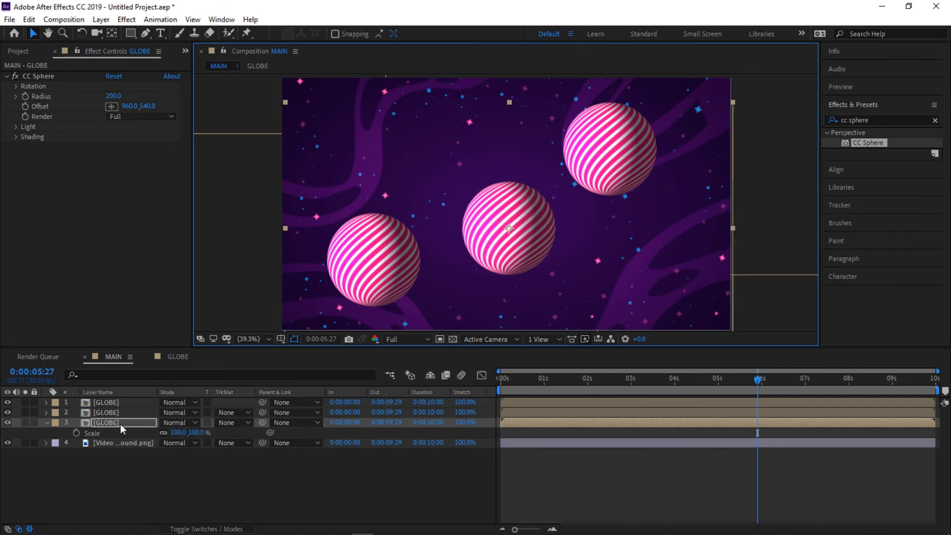
left_click_drag(179, 433, 147, 432)
left_click(104, 402)
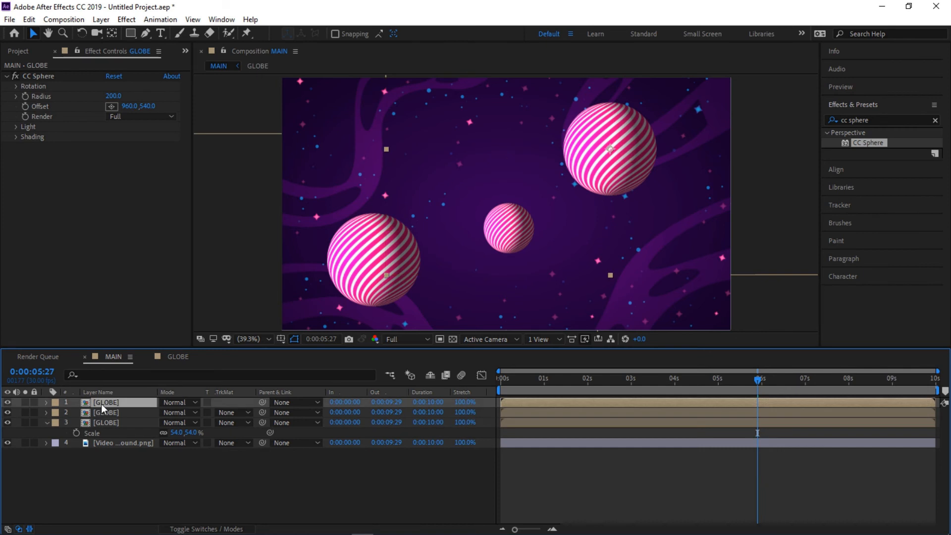
key("s")
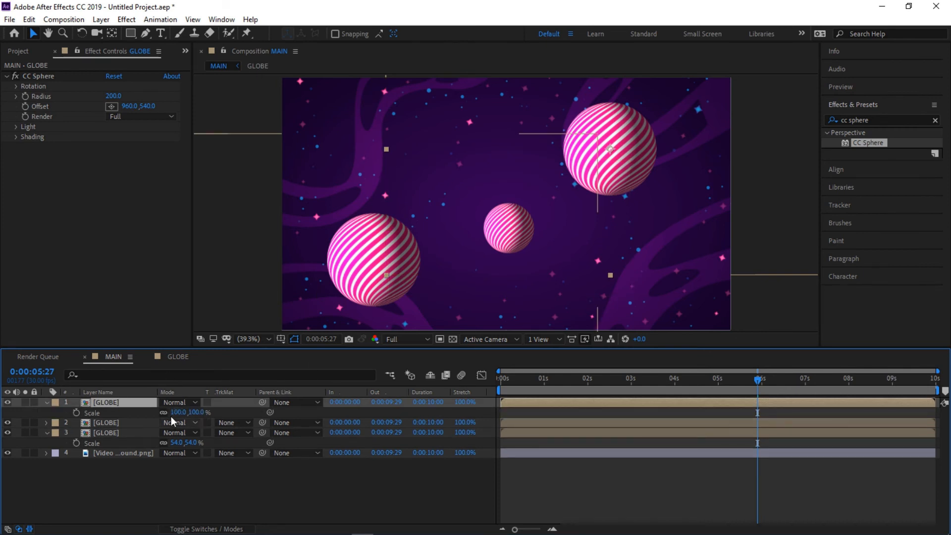
left_click_drag(177, 412, 162, 412)
left_click(46, 402)
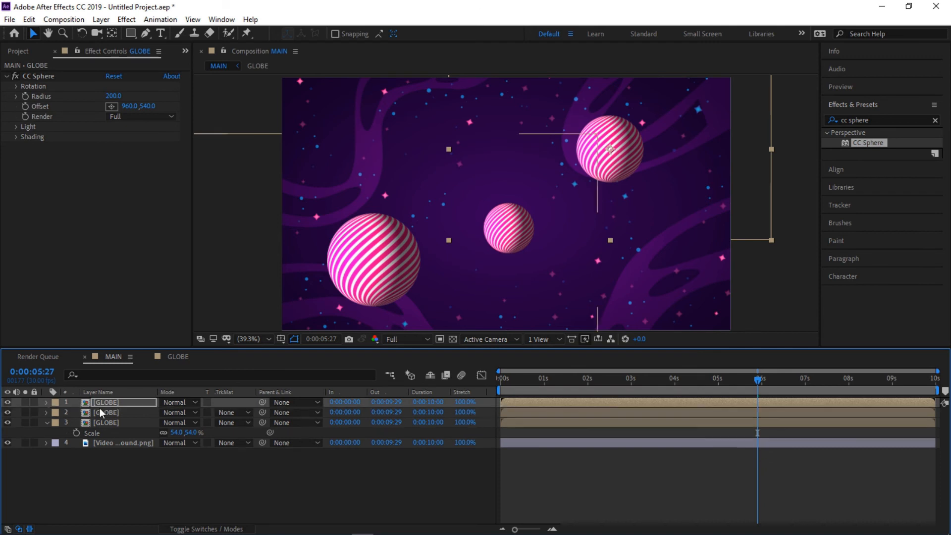
- Play the MAIN composition from the start to preview the three differently sized globes moving
left_click(510, 381)
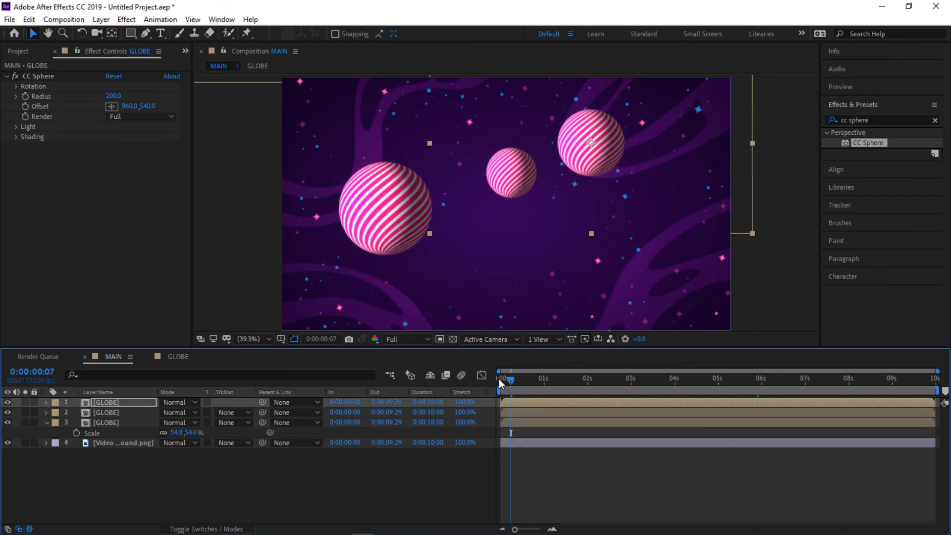
left_click(498, 379)
key("space")
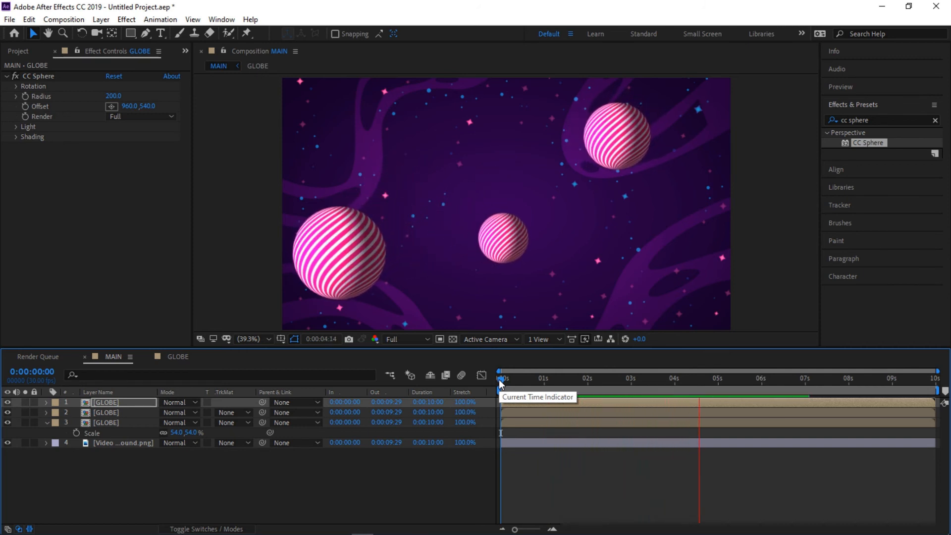
key("space")
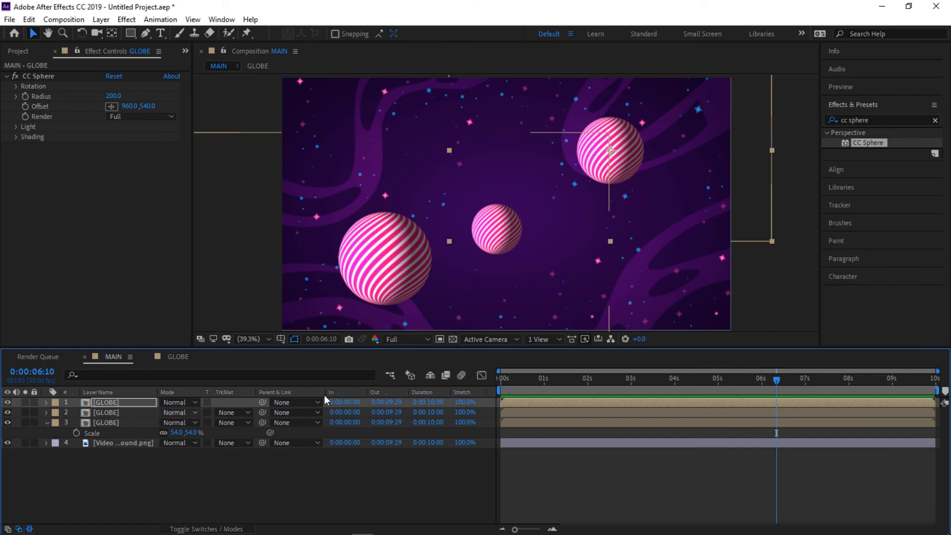
- Find the Tint effect and apply it to the first GLOBE layer
left_click(878, 119)
left_click_drag(878, 120, 833, 119)
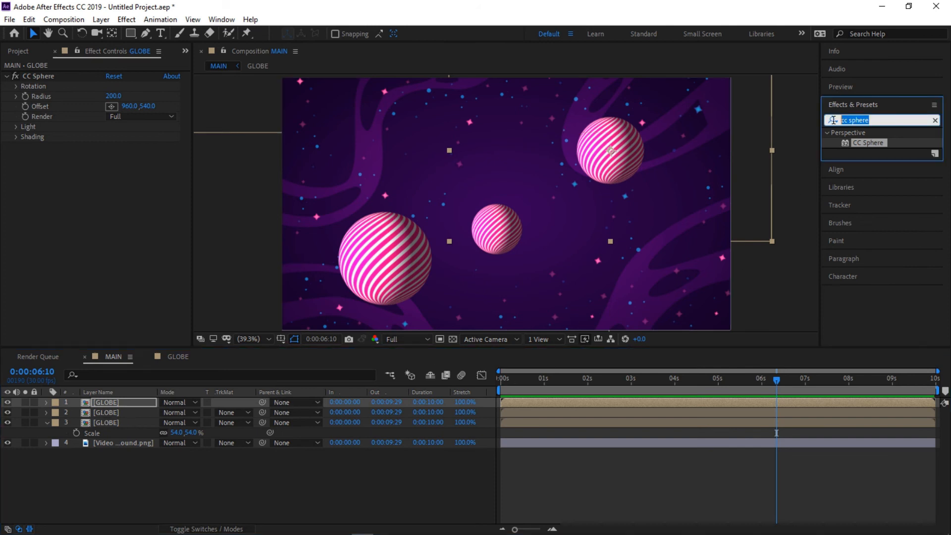
type("tint")
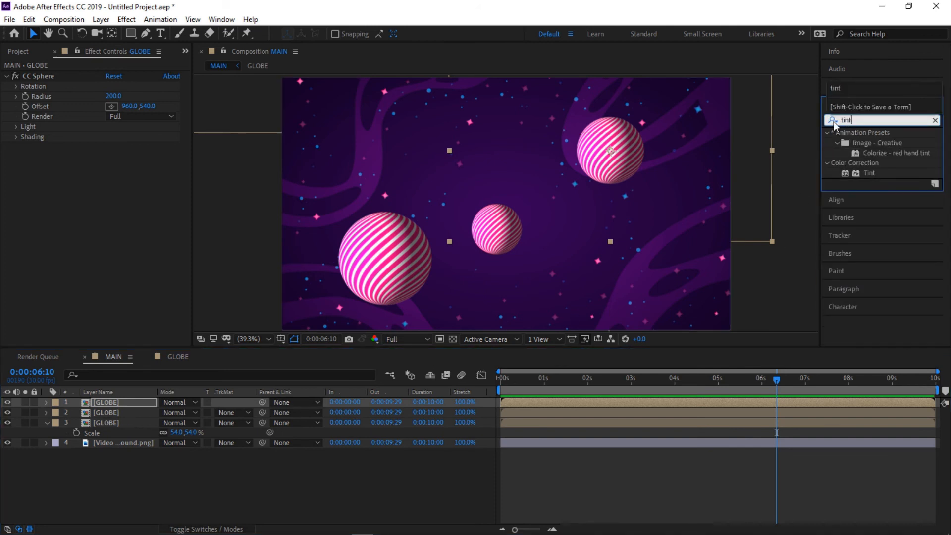
left_click(869, 174)
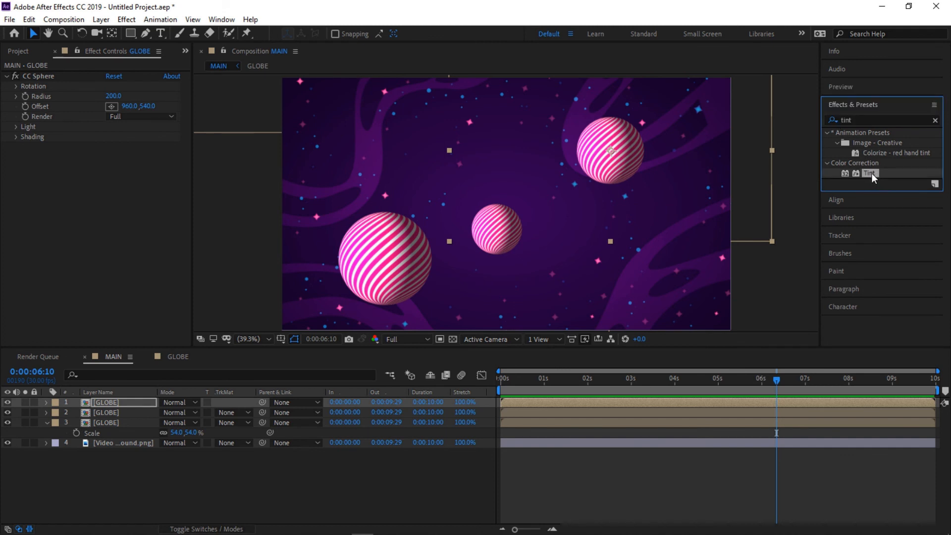
left_click_drag(871, 173, 108, 403)
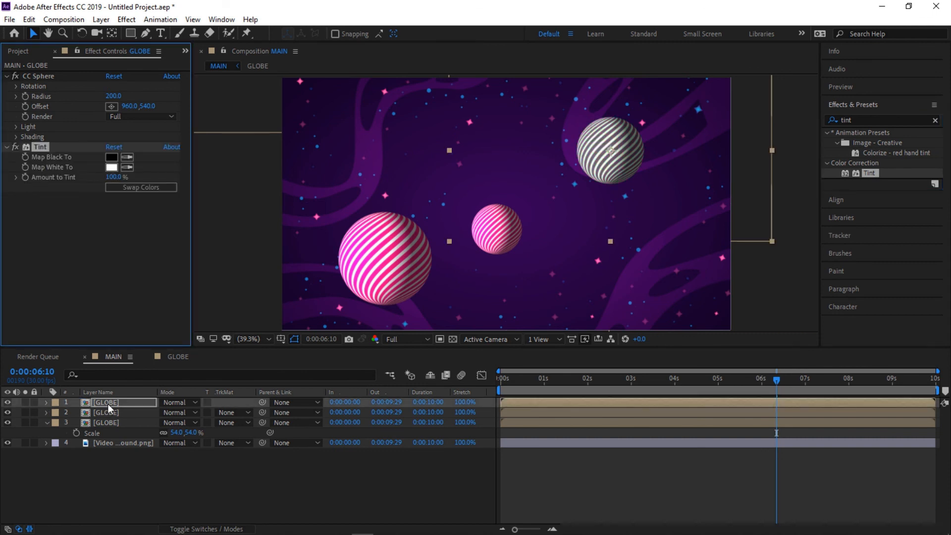
- Set the first globe's Tint Map Black To colour to blue 2689C3, sampled from a blue star in the background
left_click(112, 158)
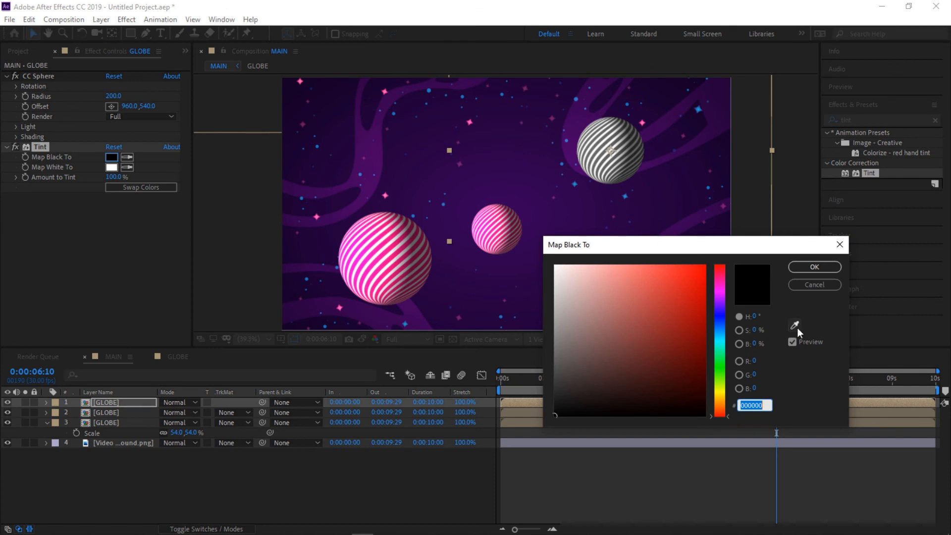
left_click(795, 326)
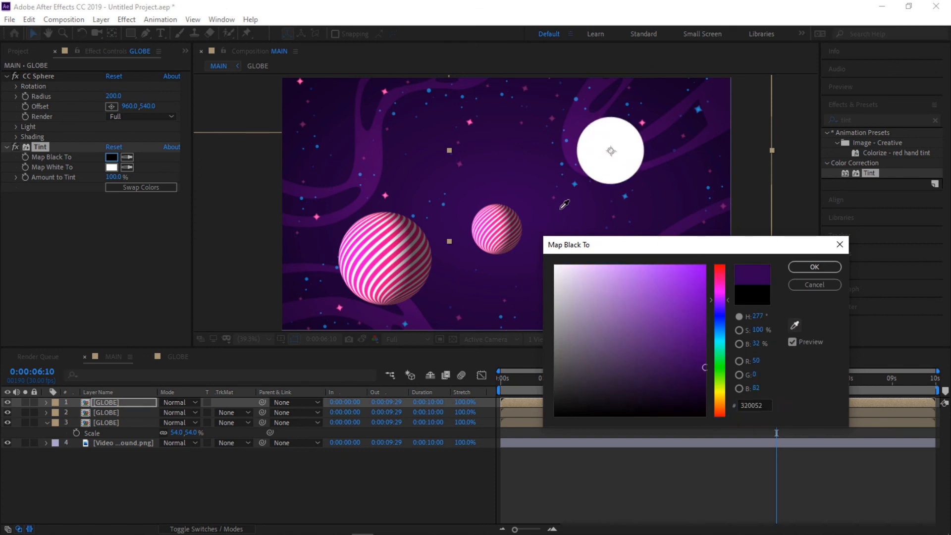
left_click(574, 183)
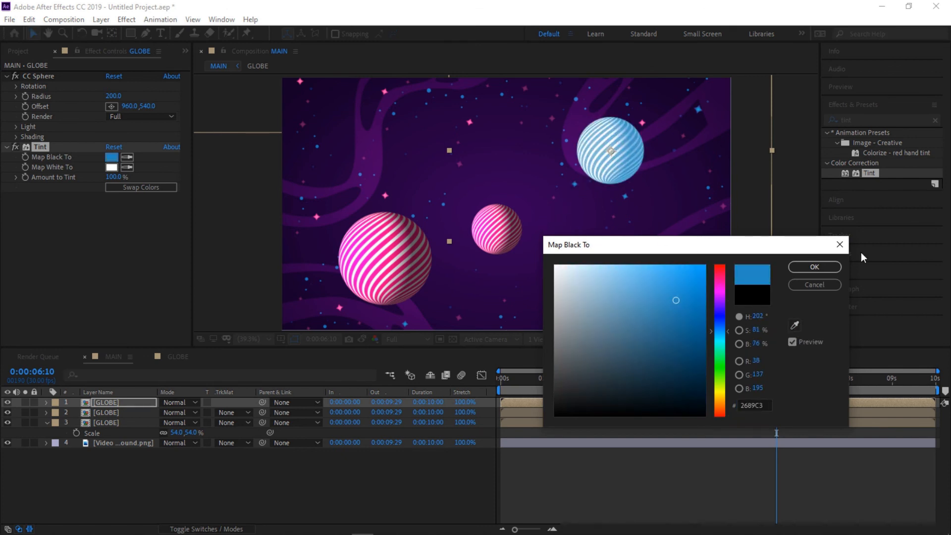
left_click(815, 267)
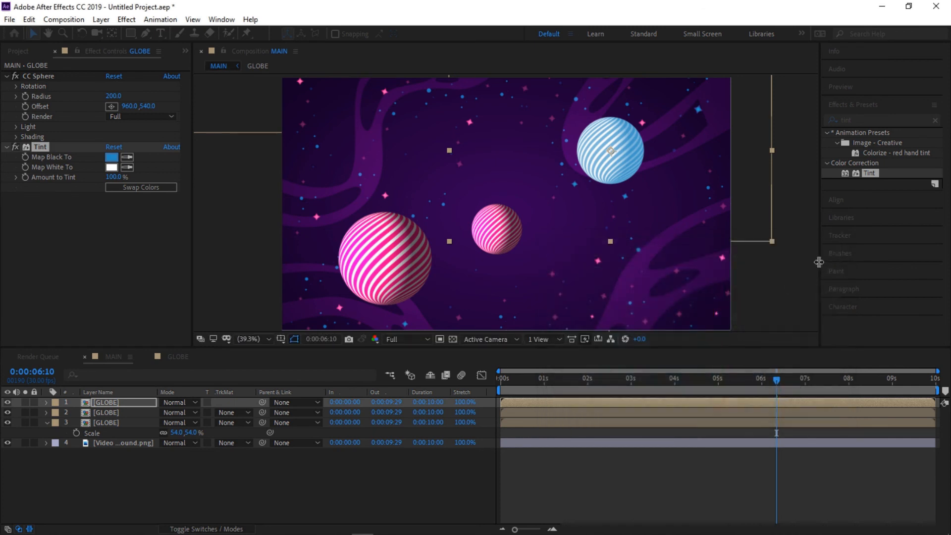
- Apply the Tint effect to the second GLOBE layer
left_click(97, 414)
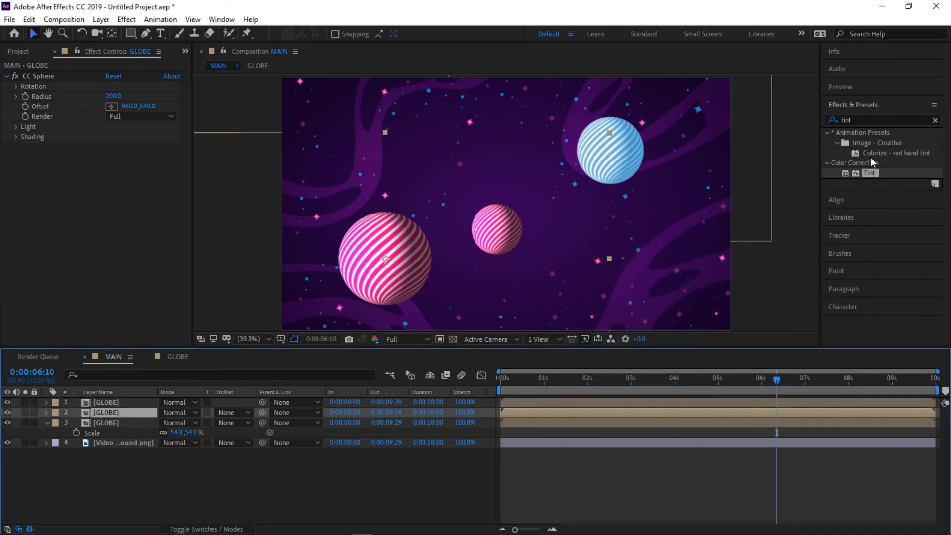
left_click_drag(869, 173, 552, 306)
left_click_drag(167, 399, 105, 411)
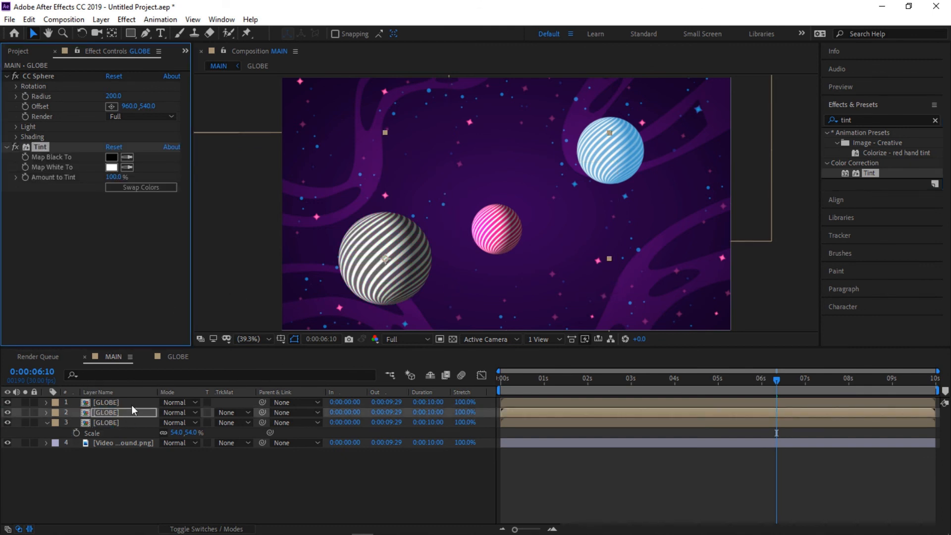
- Set the second globe's Tint Map Black To colour to yellow BBC204
left_click(111, 157)
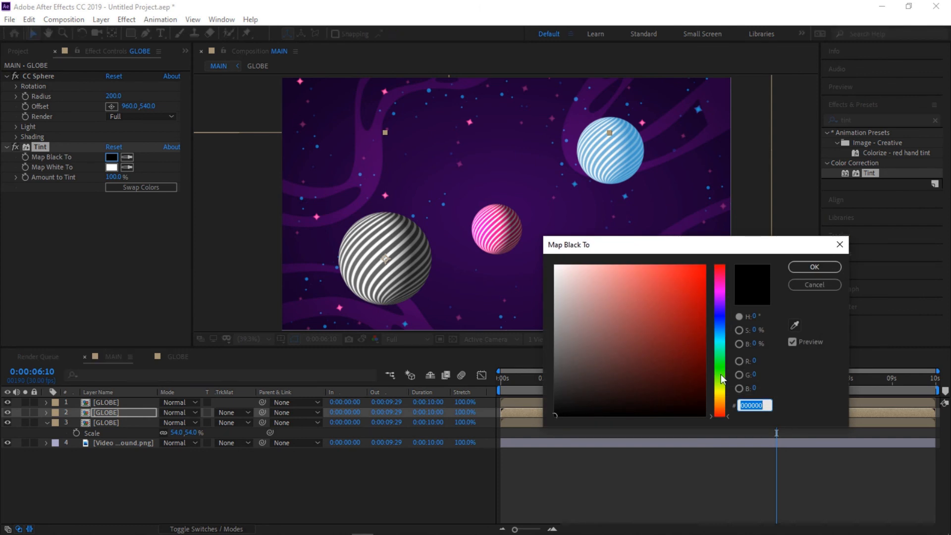
left_click_drag(720, 389, 718, 389)
mouse_move(697, 320)
left_mouse_down()
mouse_move(703, 295)
mouse_move(671, 289)
mouse_move(706, 318)
left_mouse_up()
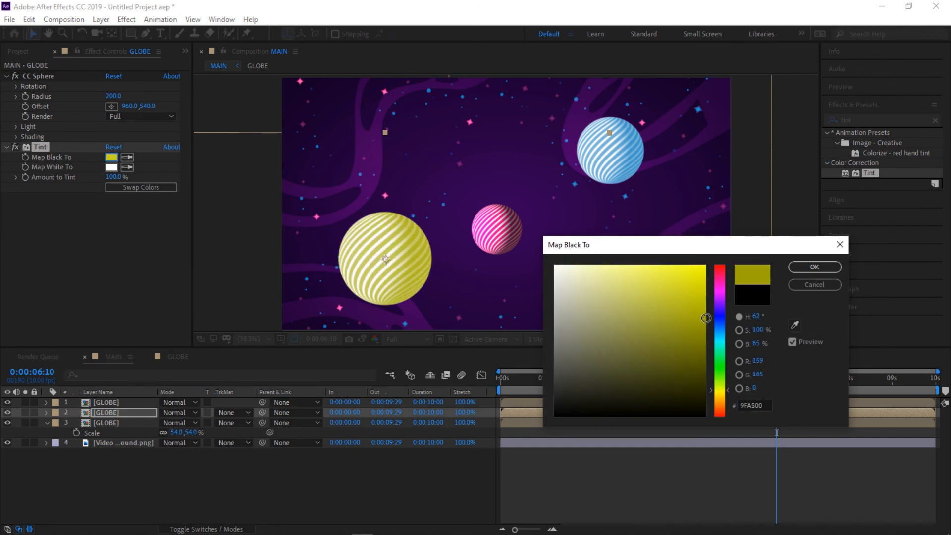
left_click(703, 293)
left_click_drag(702, 283, 703, 321)
left_click(702, 301)
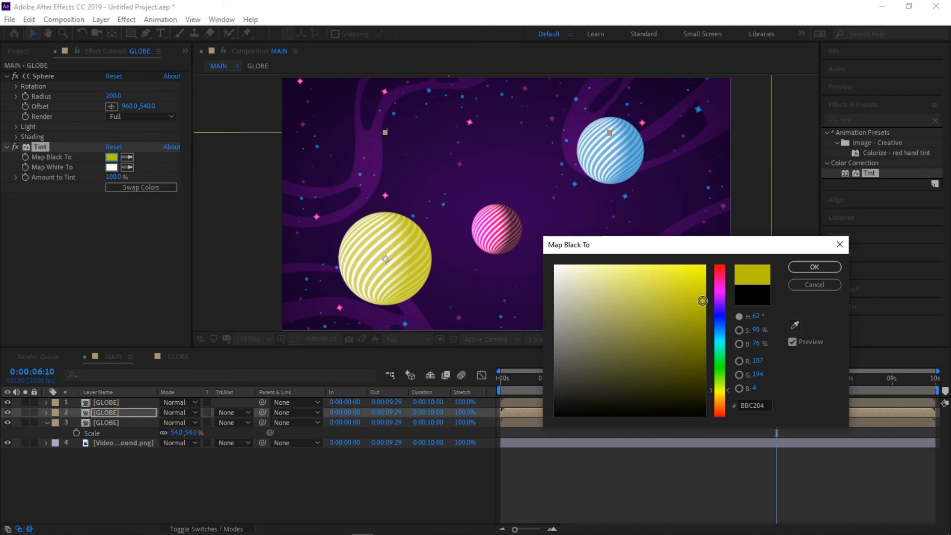
left_click(809, 267)
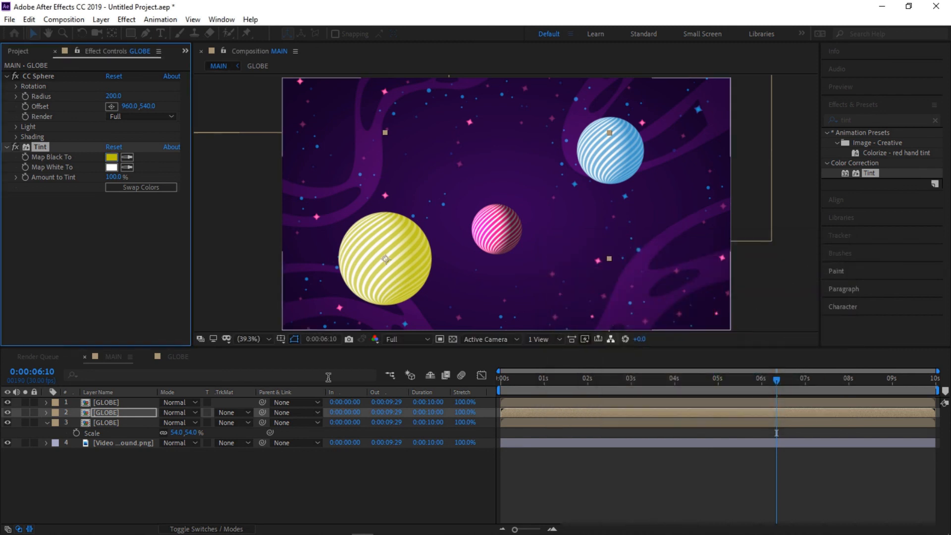
- Collapse the third GLOBE layer's properties and play the MAIN composition from the start to preview the tinted globes
left_click(47, 422)
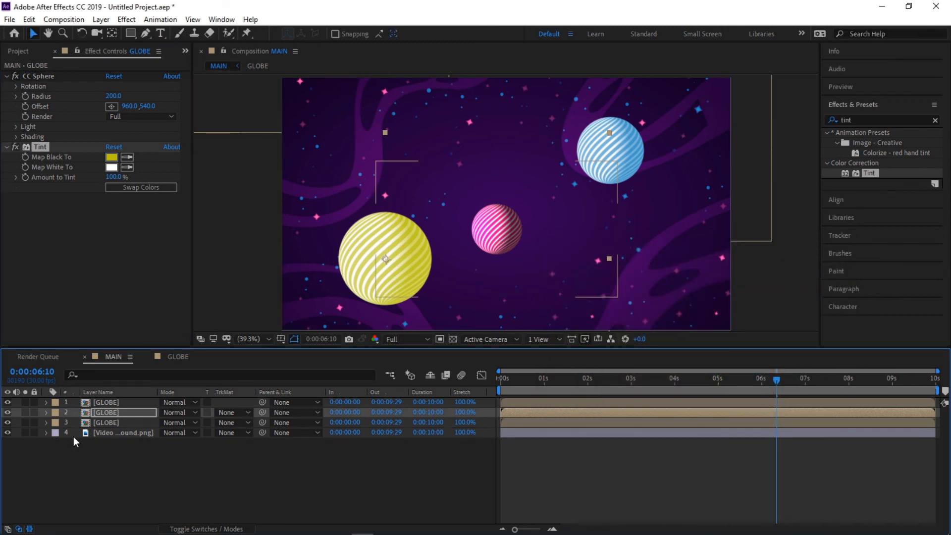
left_click_drag(512, 380, 495, 379)
key("space")
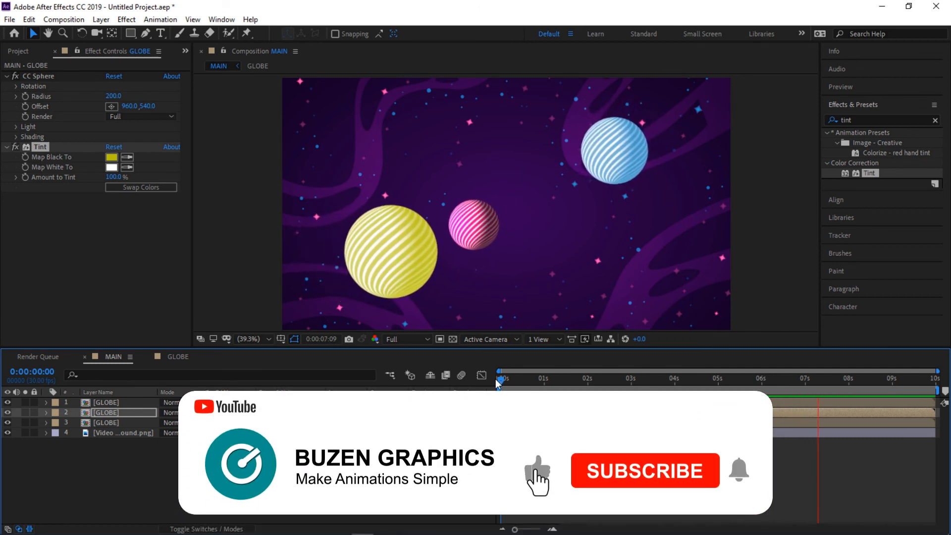
key("space")
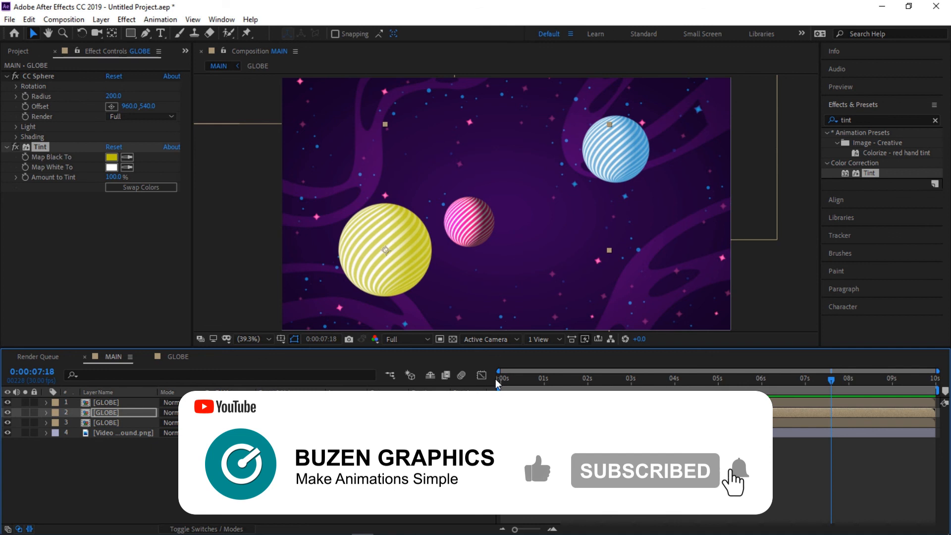